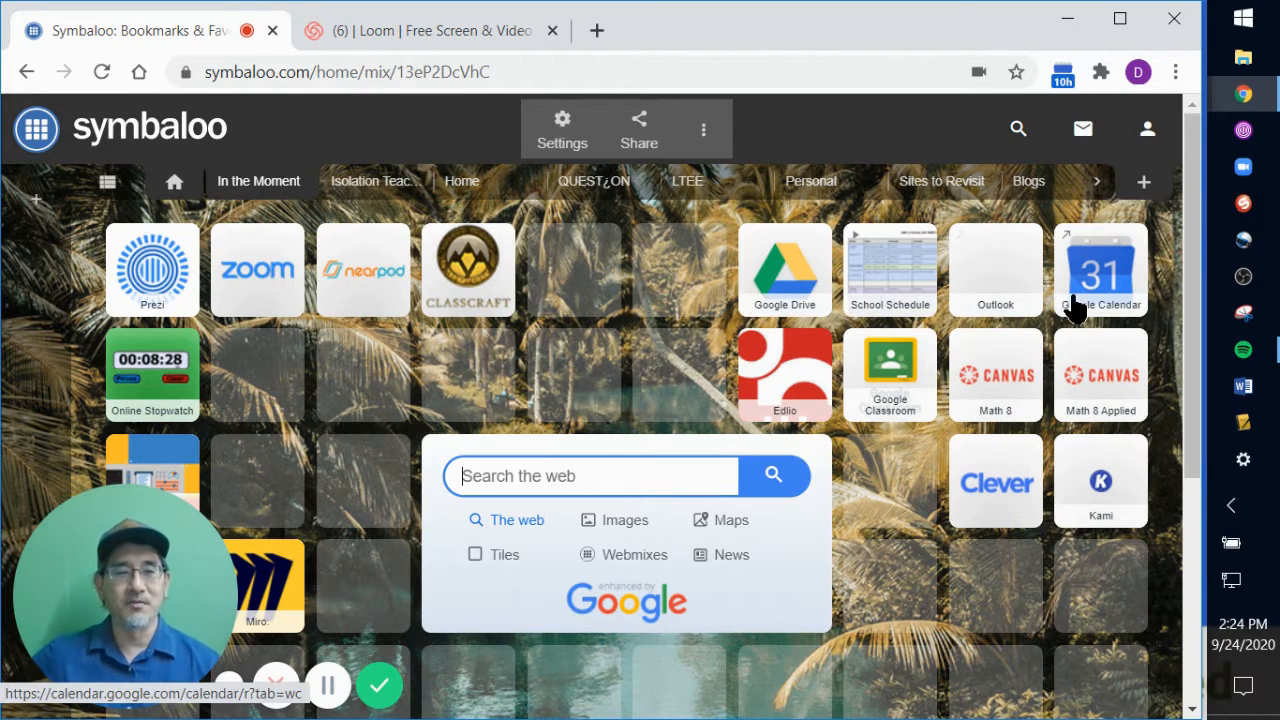
Step: Switch to Zoom and start a new meeting, closing the audio conference options without joining audio
click(1243, 166)
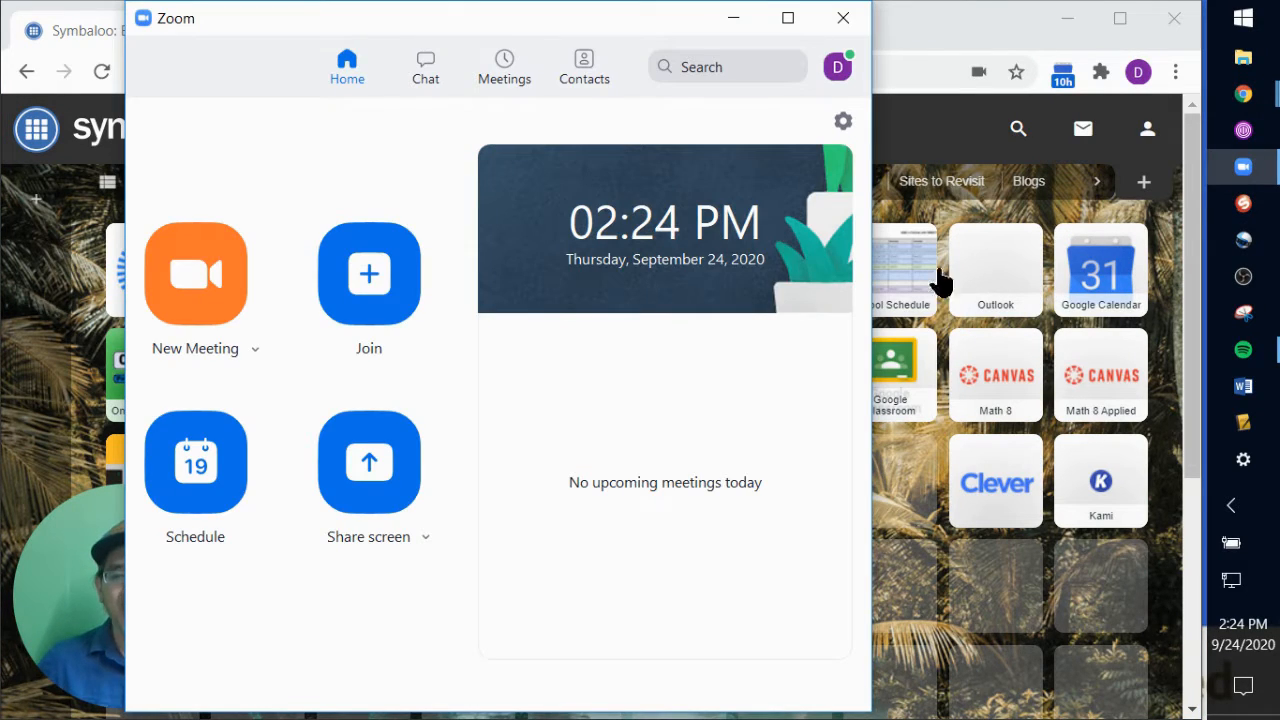
click(199, 293)
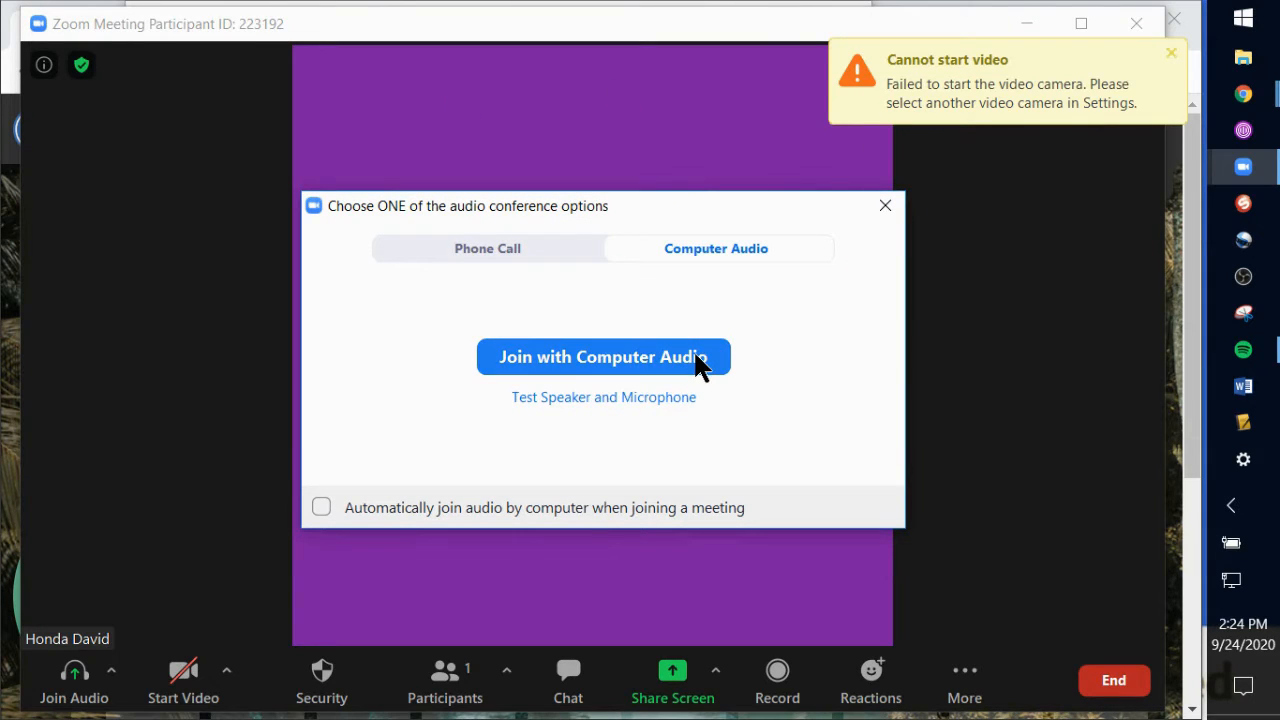
click(885, 206)
click(1167, 51)
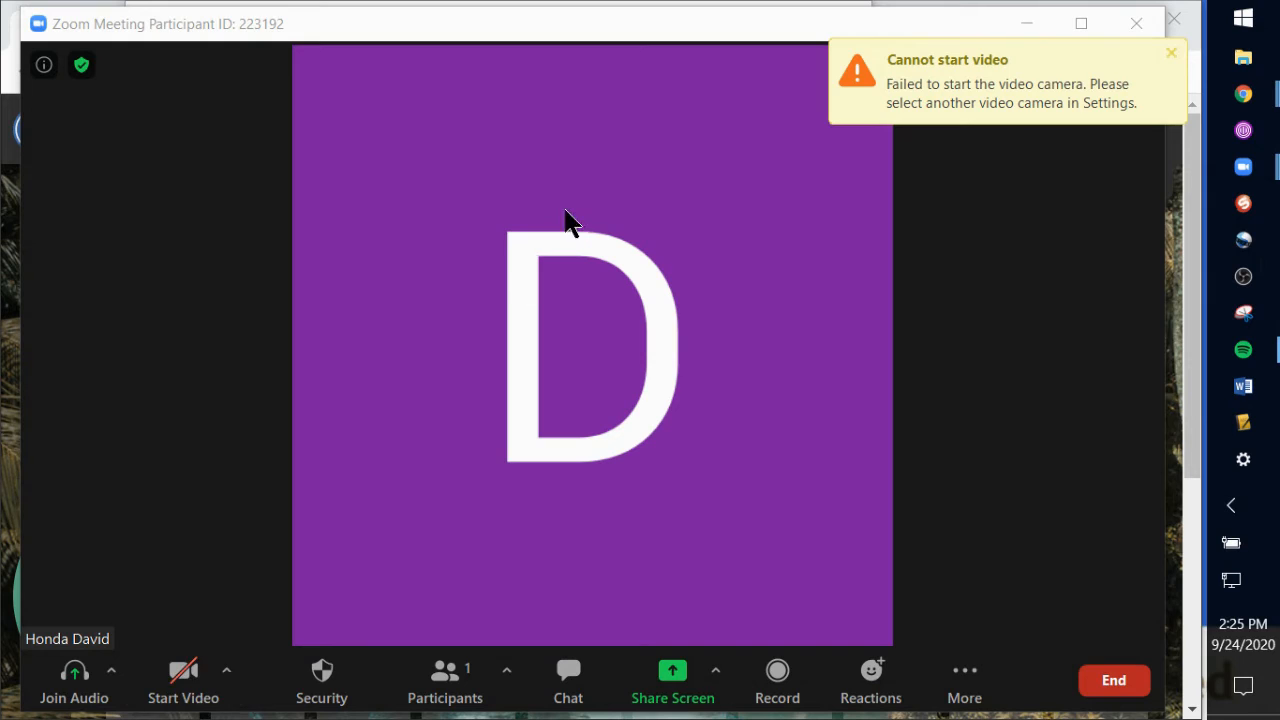
Step: Try to start the meeting video and dismiss the camera warnings
click(205, 665)
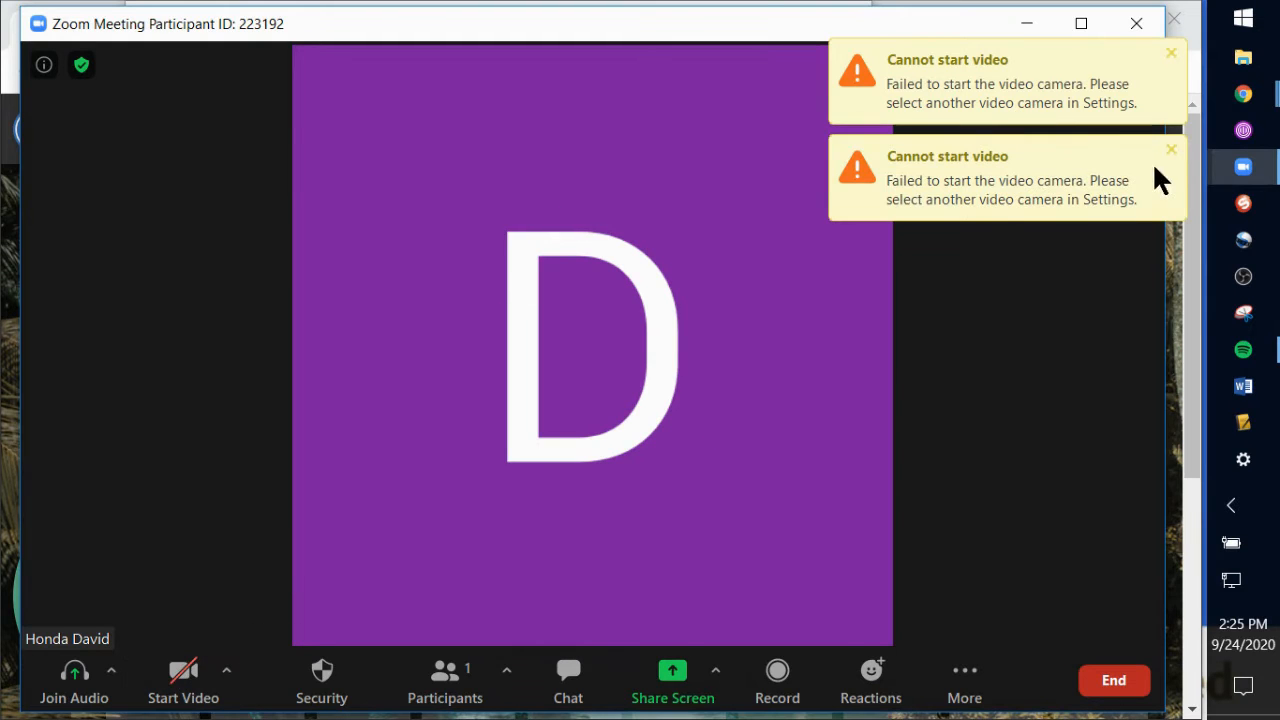
click(1171, 138)
click(1170, 52)
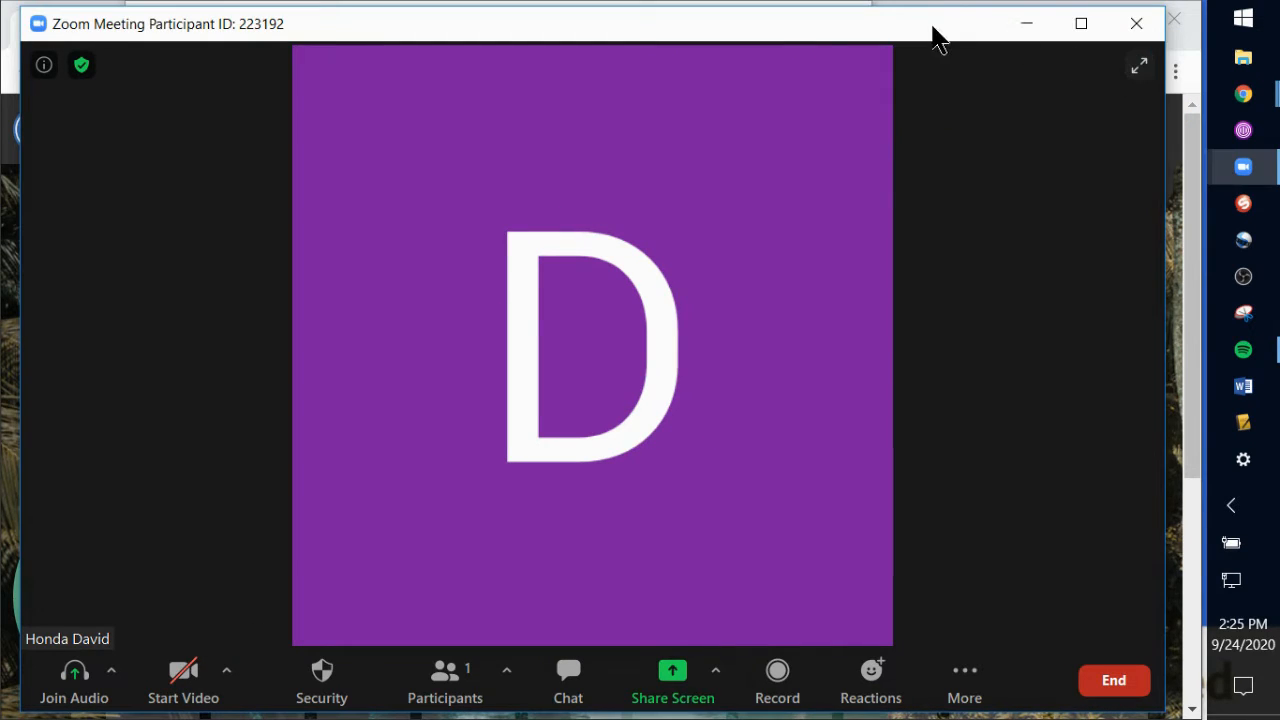
Step: Narrow the meeting window, move it off the Zoom home window, and close the home window
mouse_move(934, 34)
mouse_down()
mouse_move(981, 35)
mouse_move(941, 32)
mouse_up()
drag(1160, 250, 823, 234)
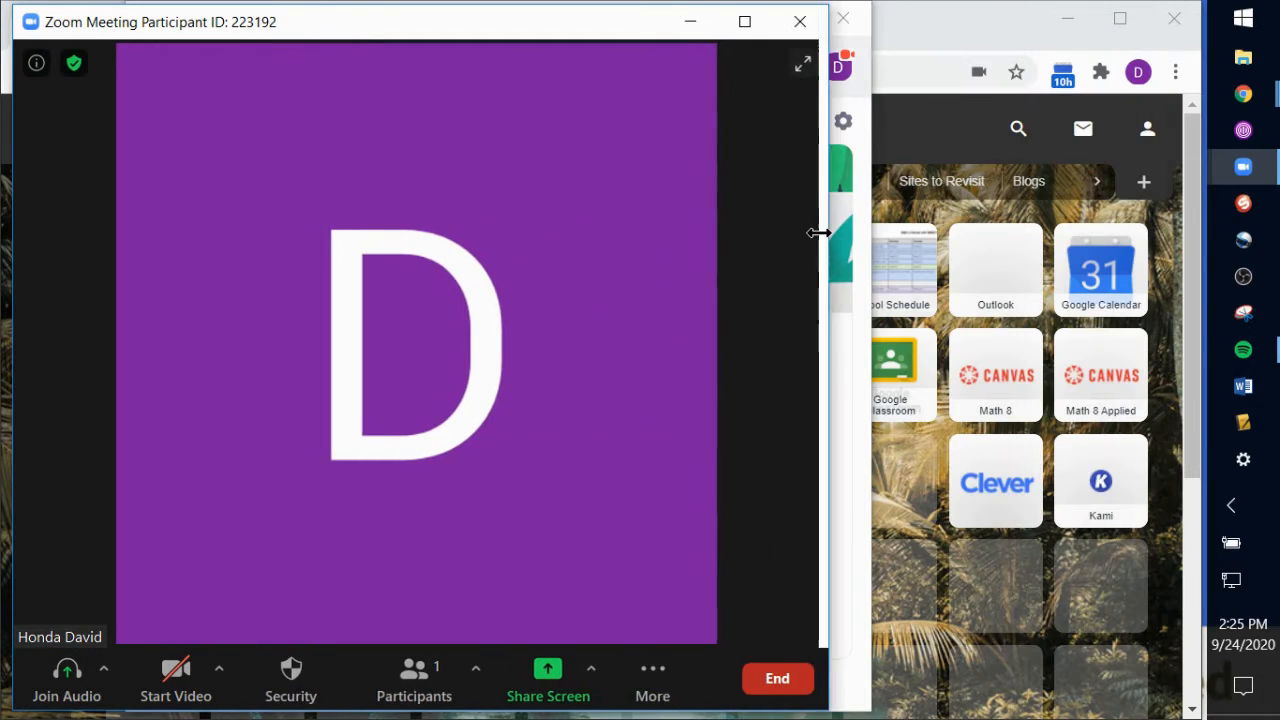
drag(600, 43, 877, 34)
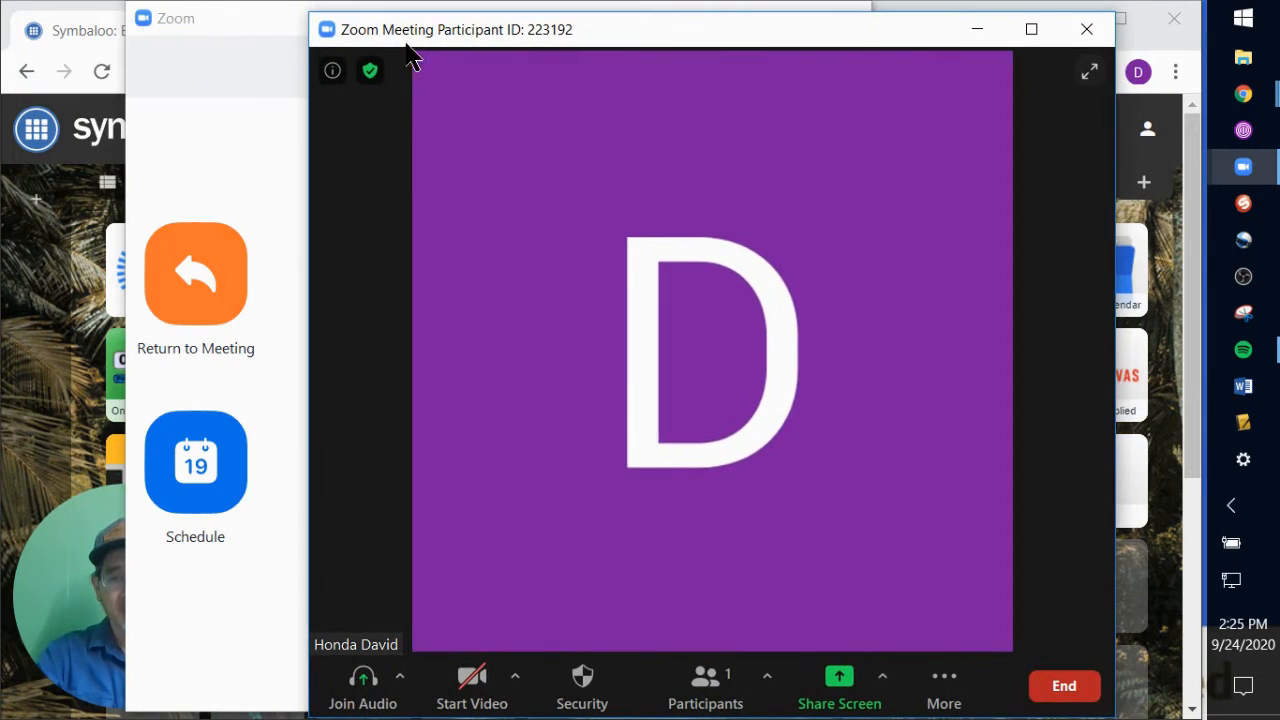
click(222, 106)
click(844, 20)
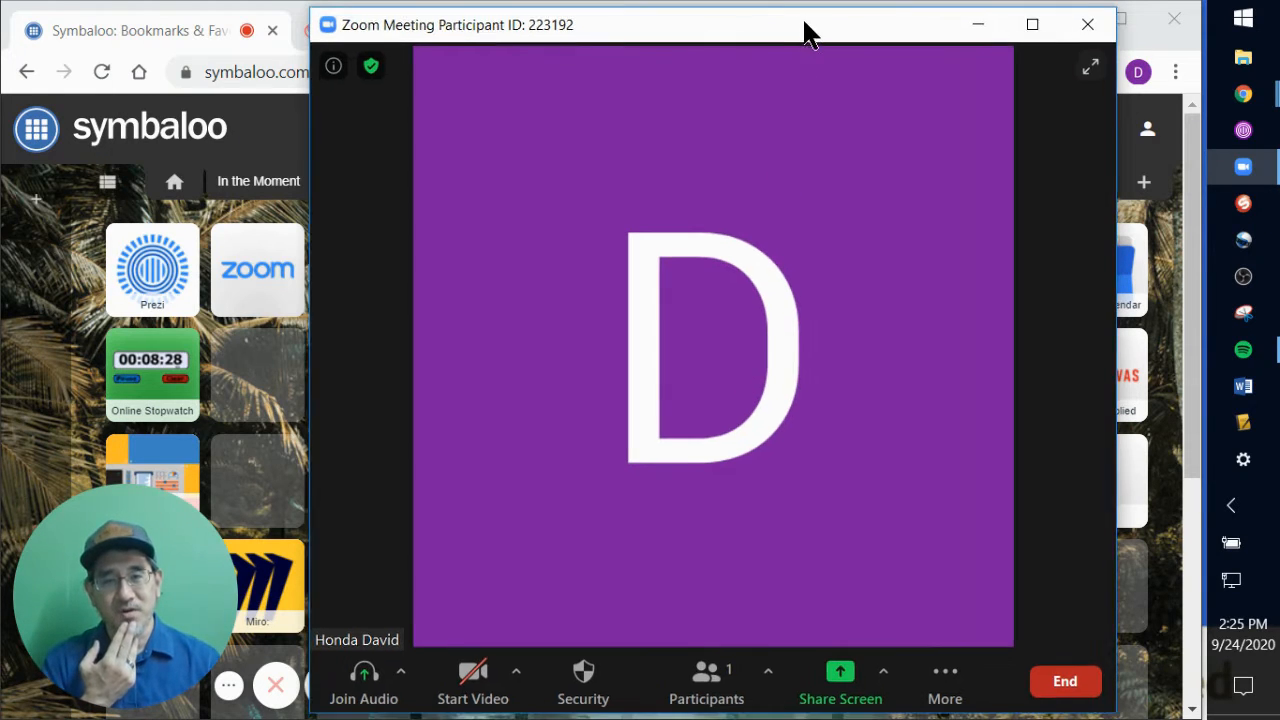
Step: Reposition and slightly widen the meeting window, and show the additional meeting options that include Breakout Rooms
drag(803, 27, 776, 22)
drag(1088, 530, 1194, 475)
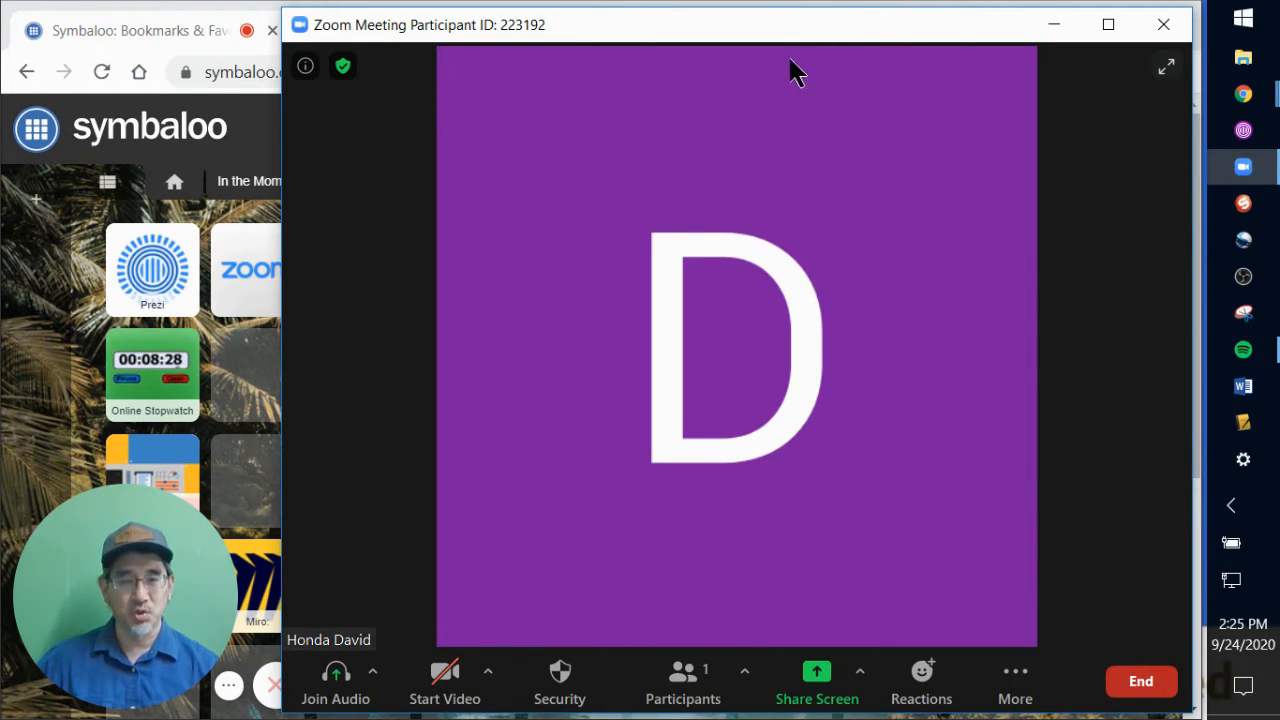
click(1022, 688)
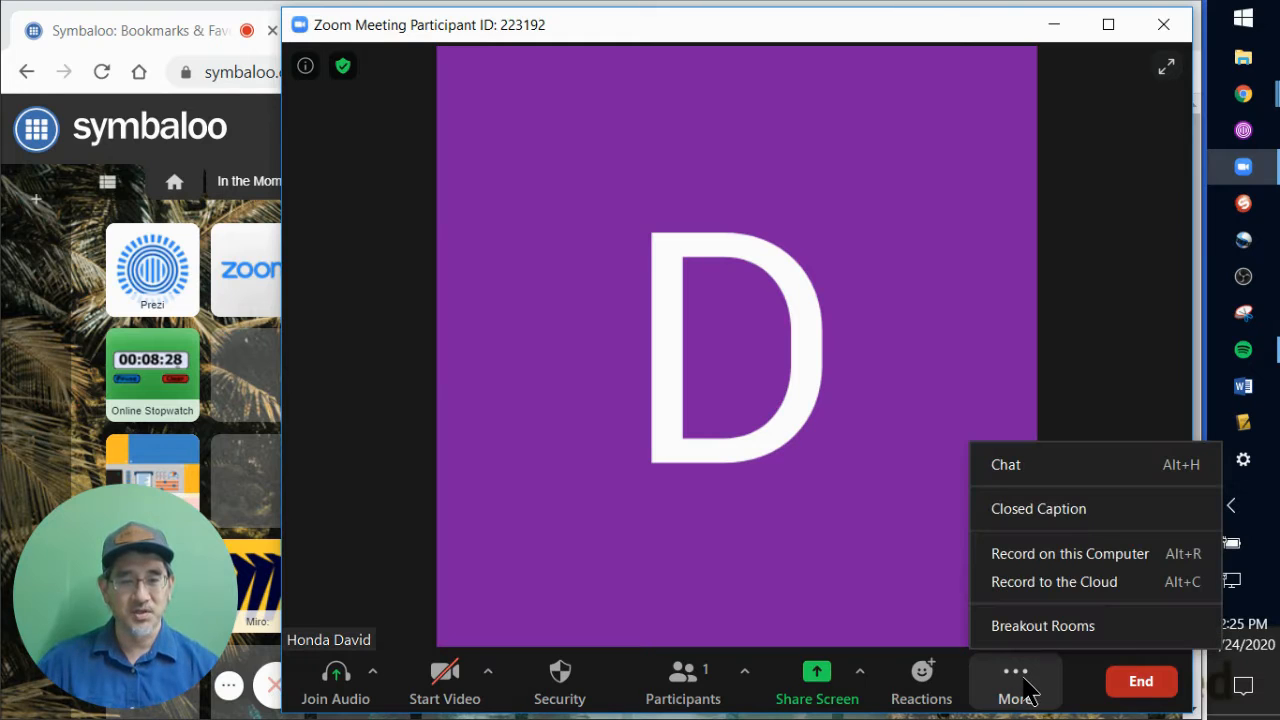
Step: Stretch the meeting window until Breakout Rooms has its own meeting control, and shrink it back to fit the screen
drag(971, 11, 715, 40)
drag(934, 240, 1187, 245)
drag(988, 29, 929, 27)
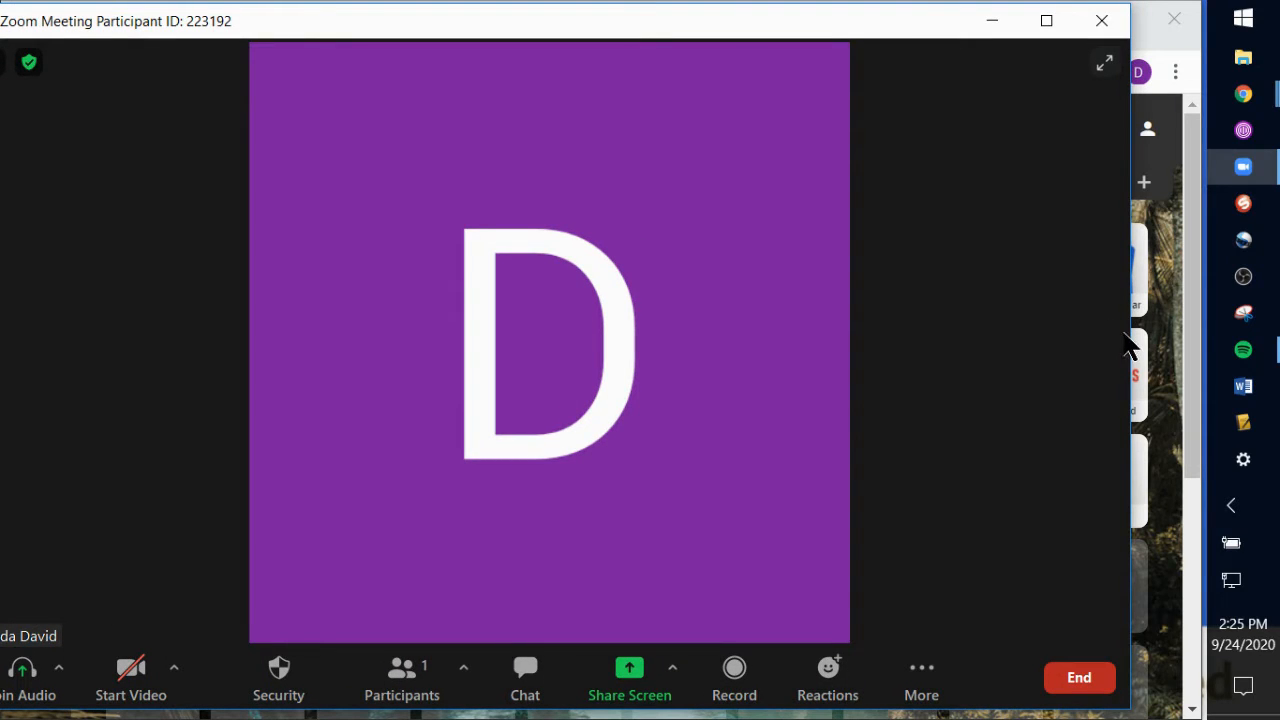
drag(1130, 340, 1272, 359)
drag(863, 40, 784, 47)
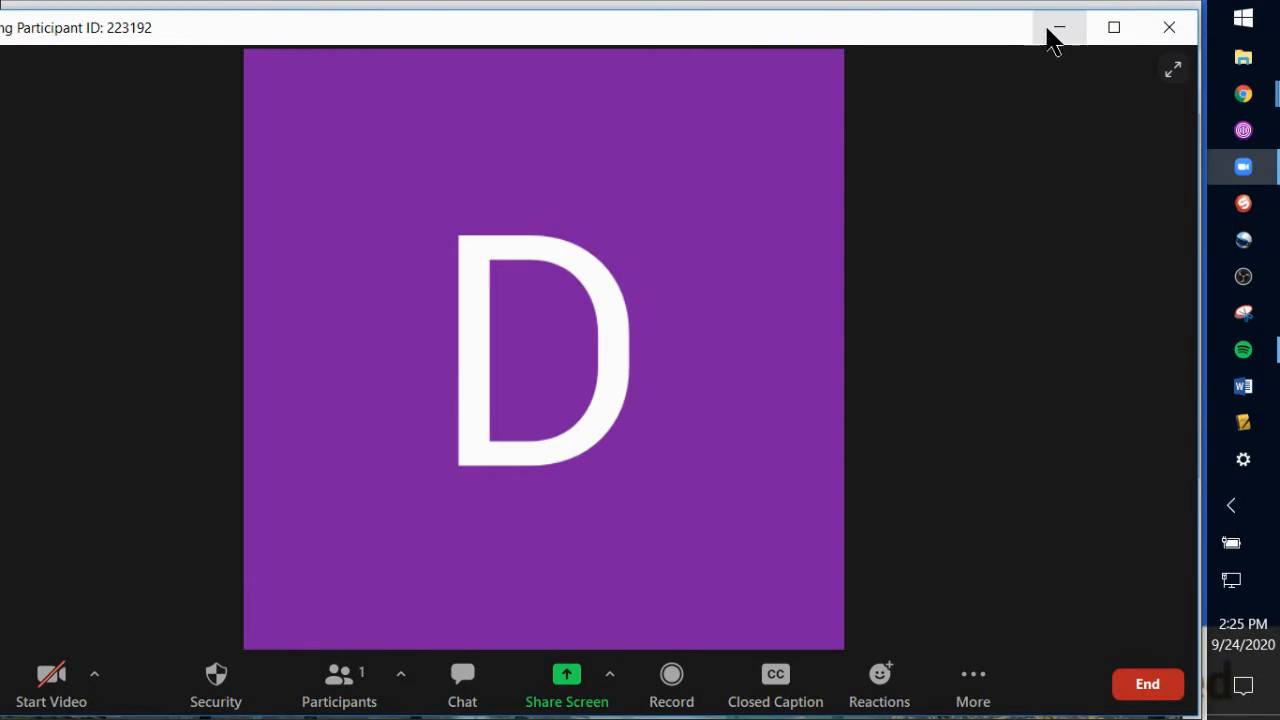
drag(987, 44, 968, 45)
drag(1186, 252, 1272, 262)
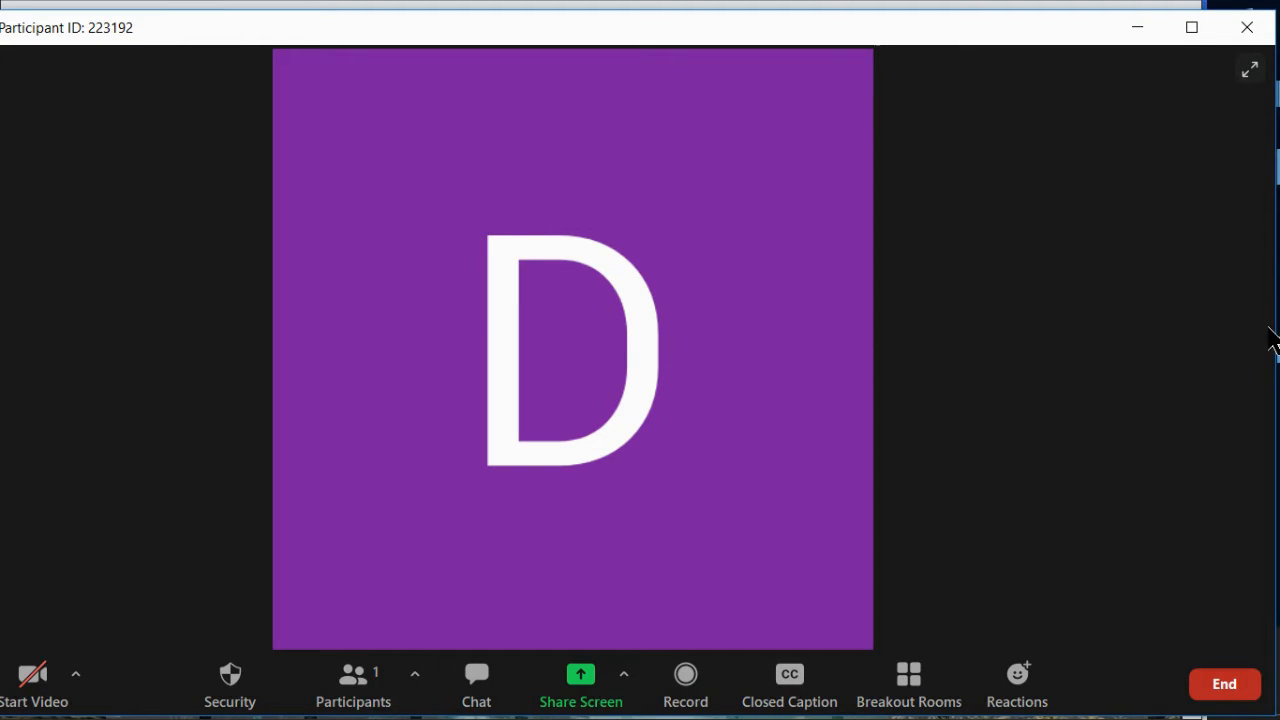
drag(1272, 330, 985, 318)
drag(705, 33, 929, 36)
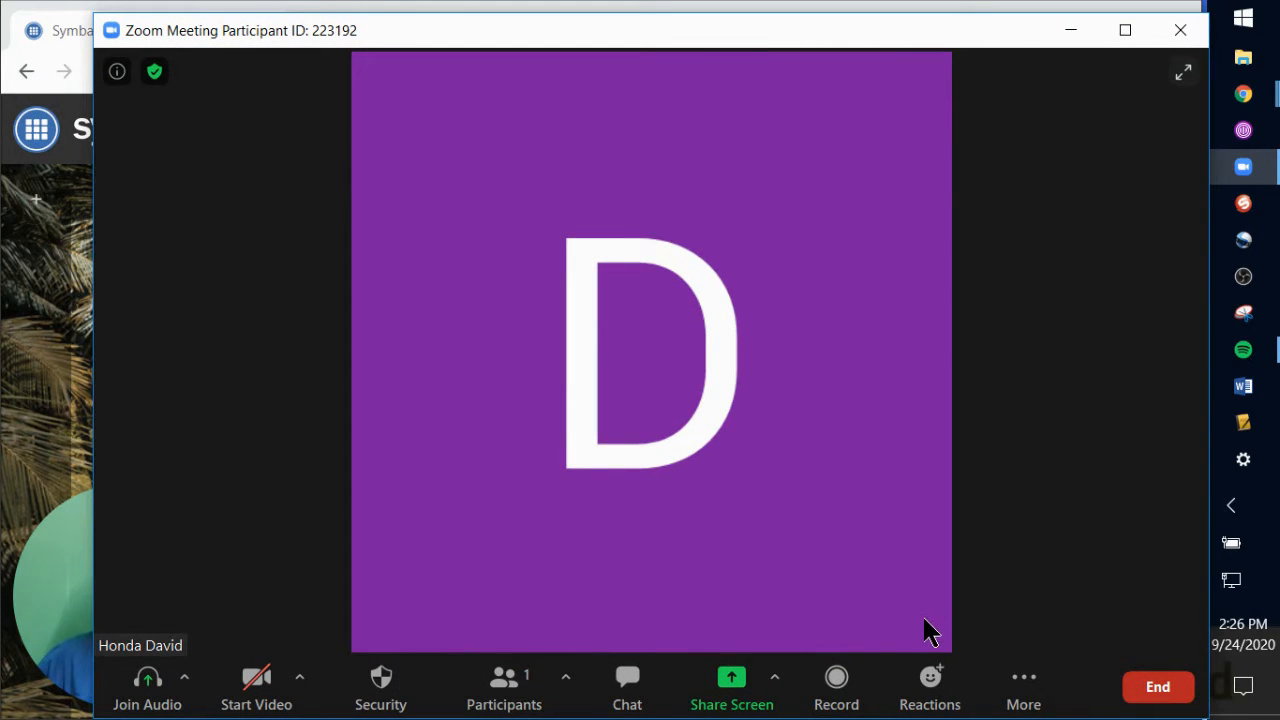
Step: Create 4 breakout rooms with automatic participant assignment and close the breakout rooms list
click(1031, 694)
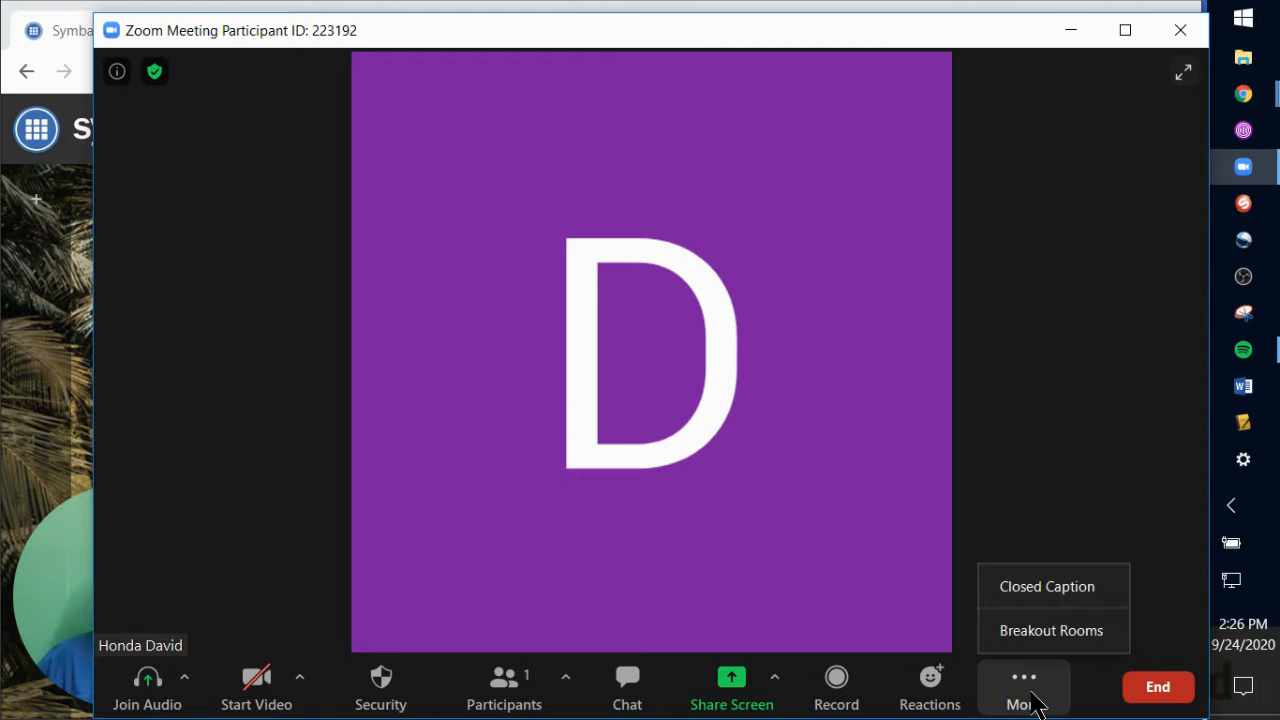
click(1046, 634)
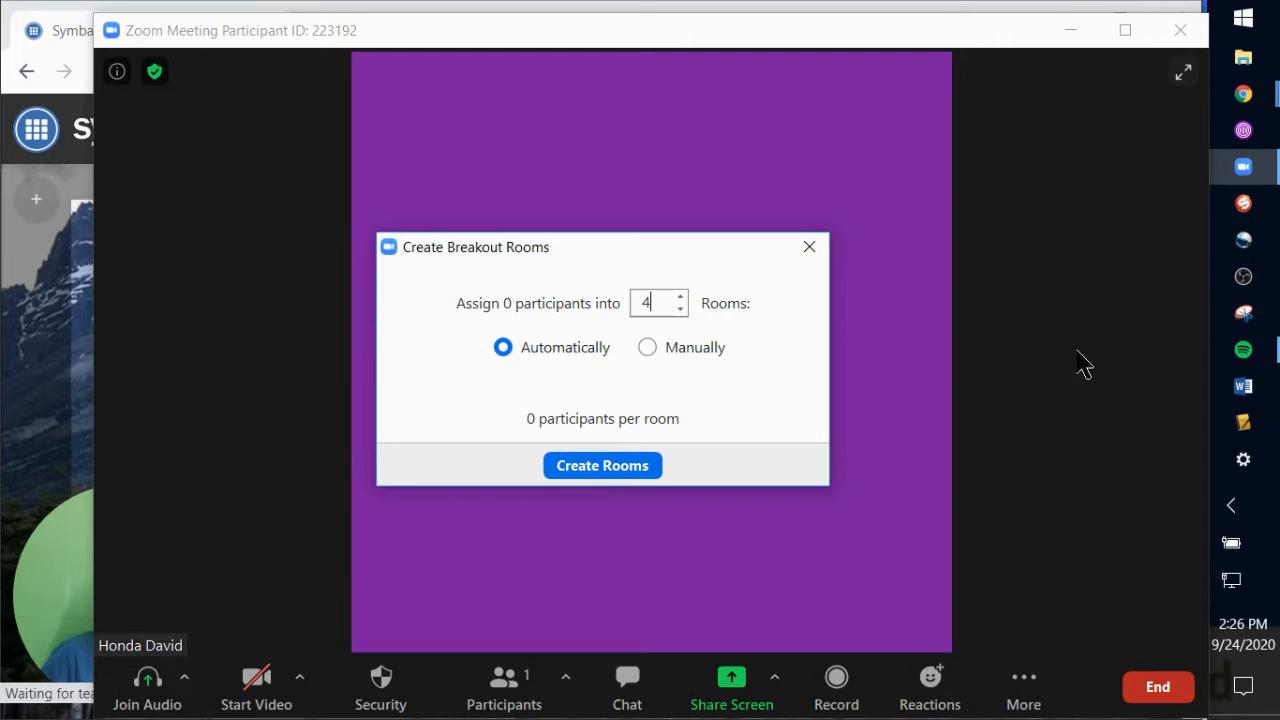
click(643, 476)
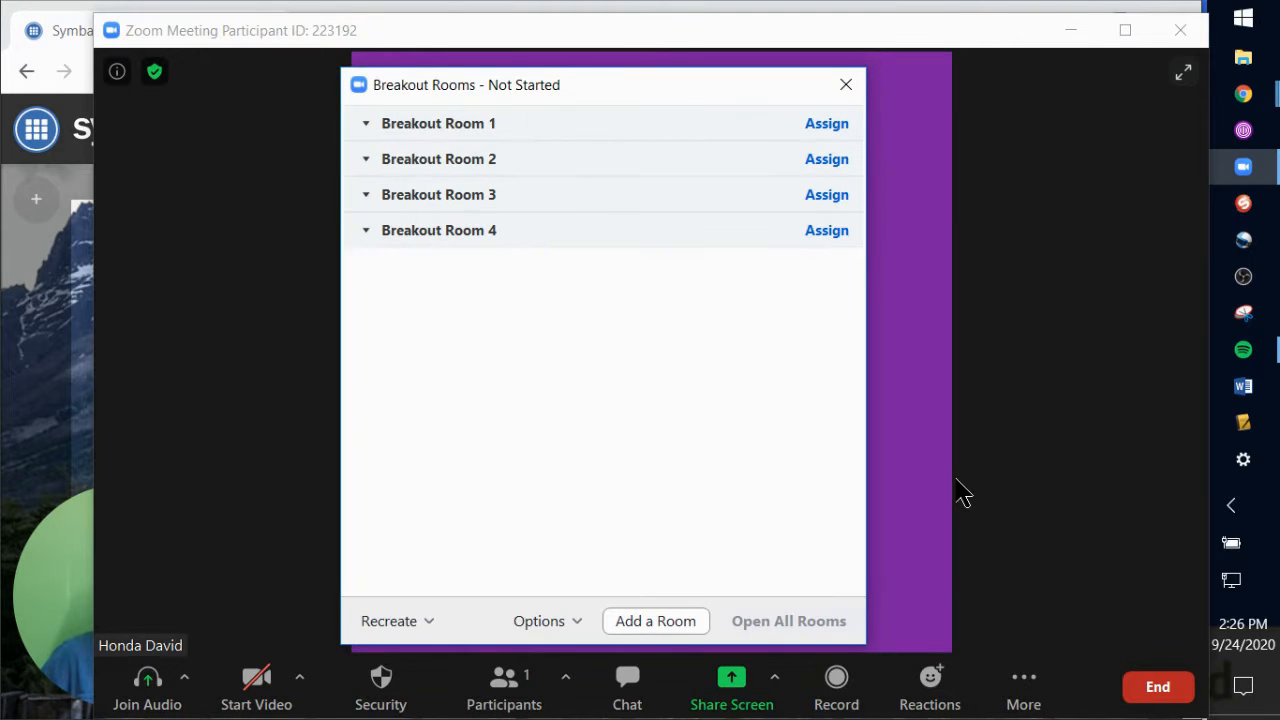
click(848, 87)
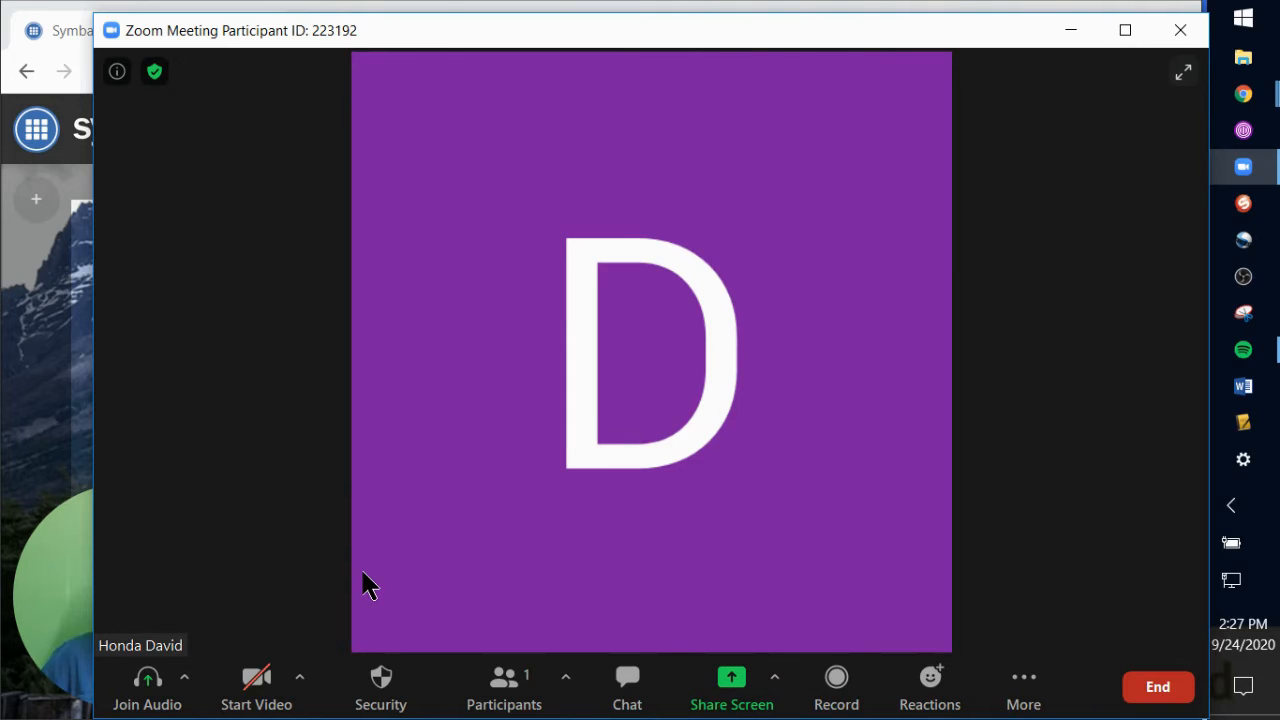
Step: Reopen the breakout rooms and recreate them as 6 rooms with manual assignment
click(1013, 687)
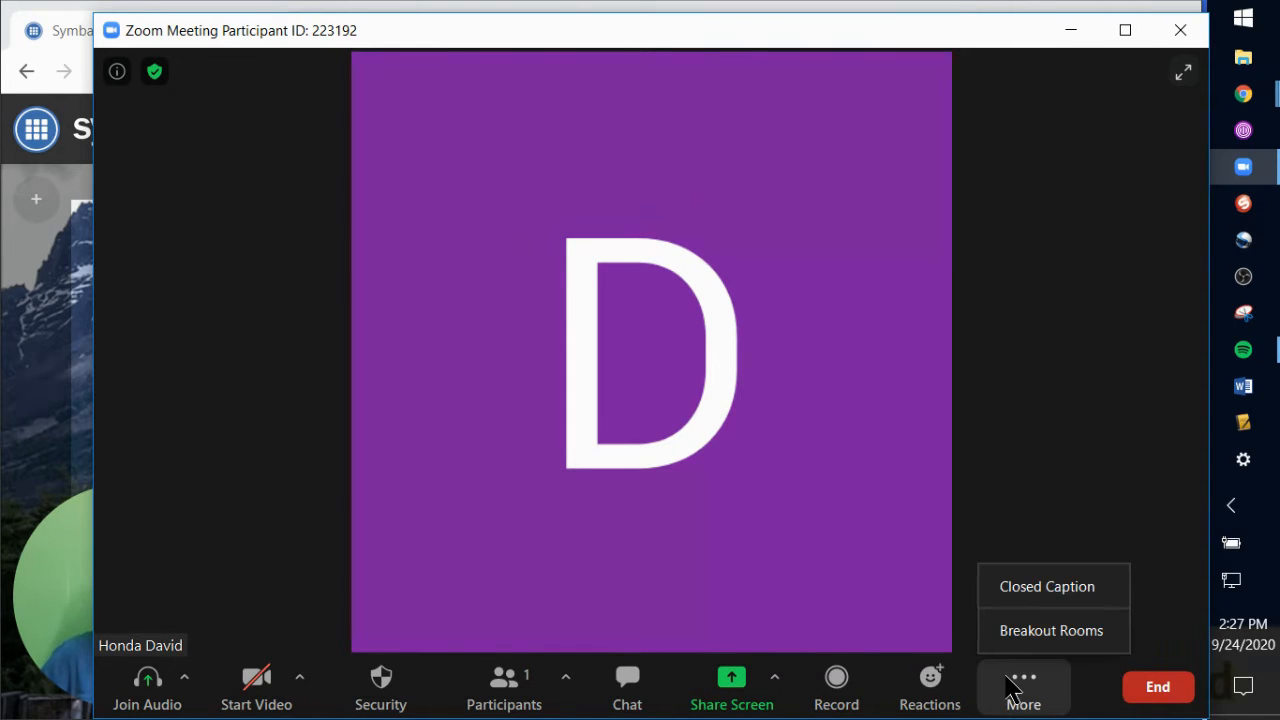
click(1037, 631)
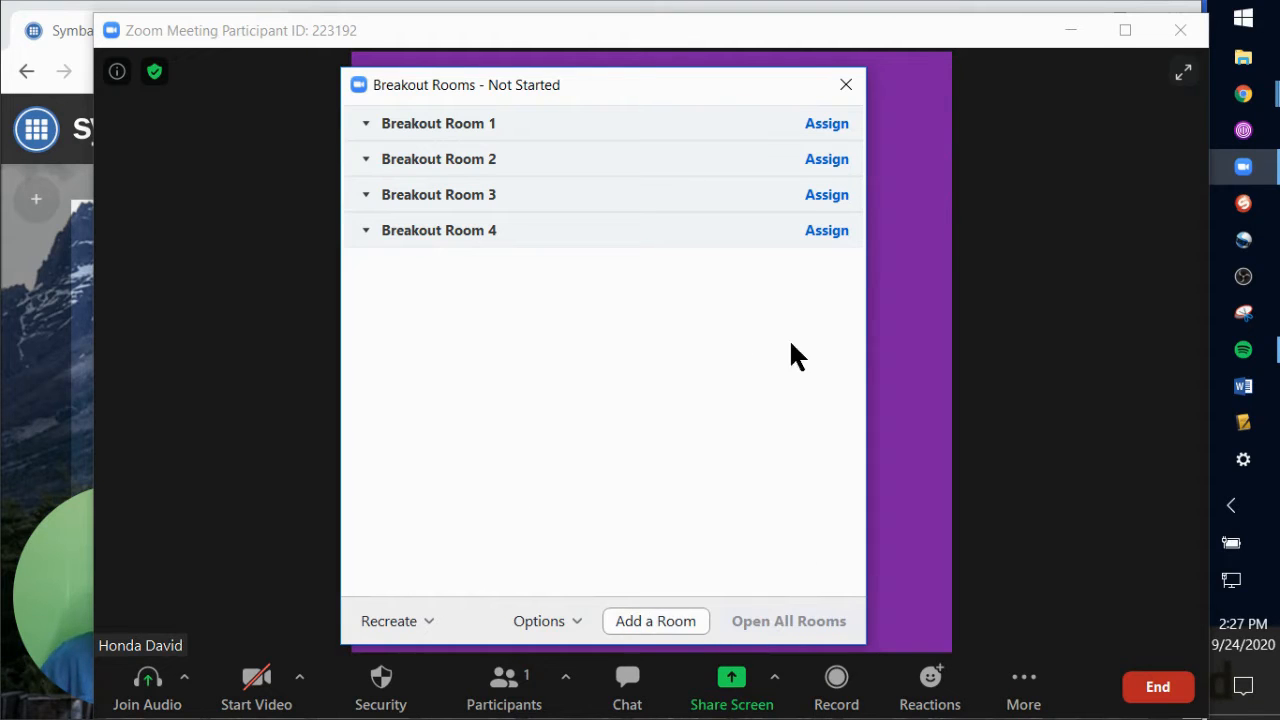
click(402, 624)
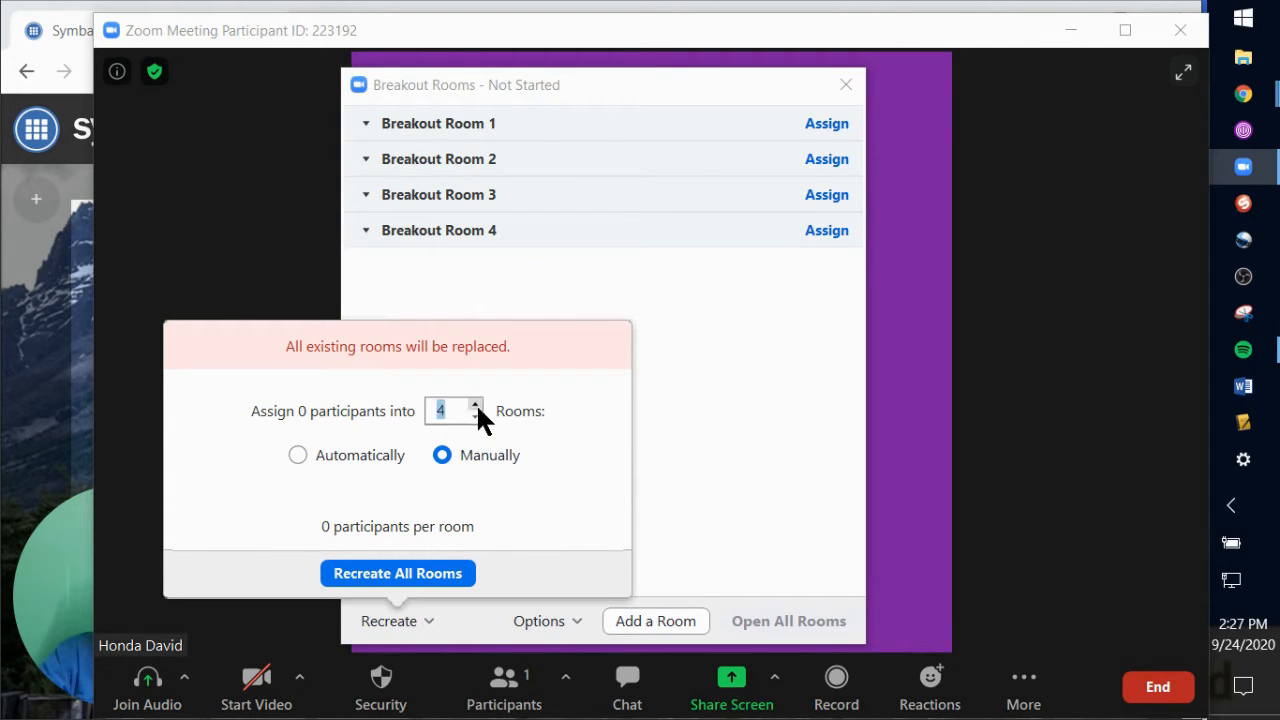
click(440, 573)
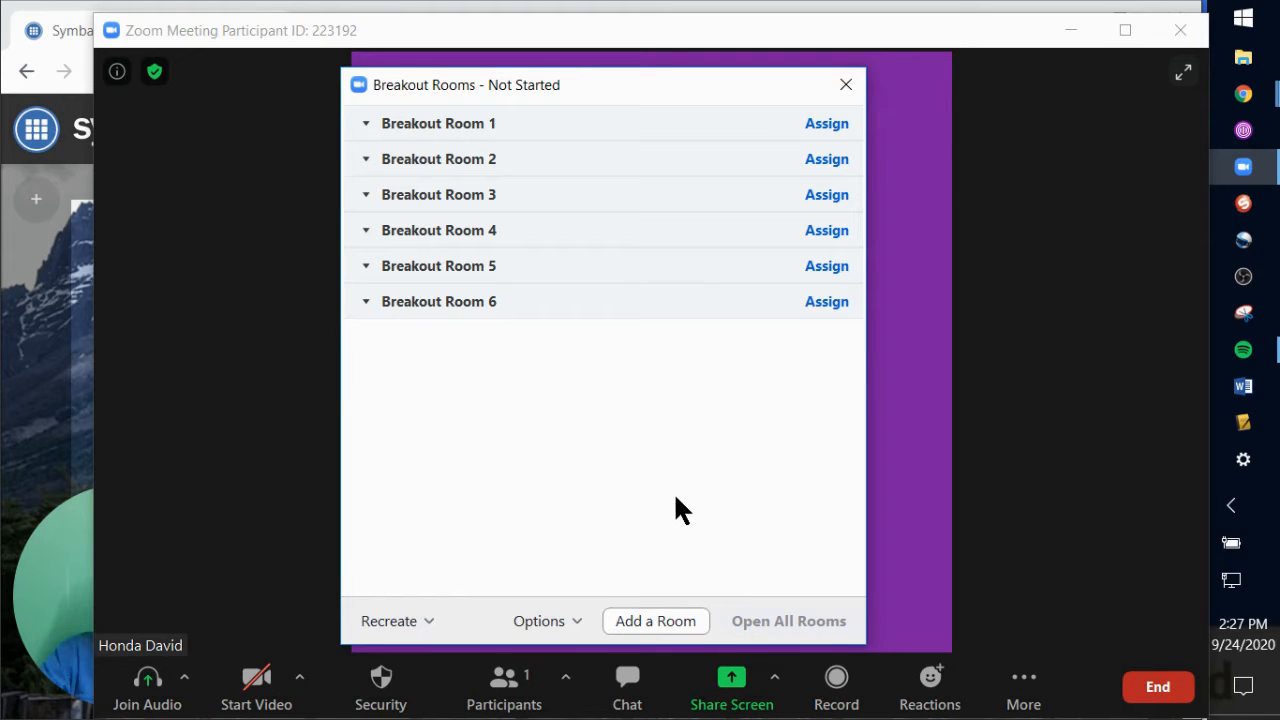
Step: Check the participants assignable to Breakout Room 1 and review the options for recreating the rooms, leaving them unapplied
click(838, 125)
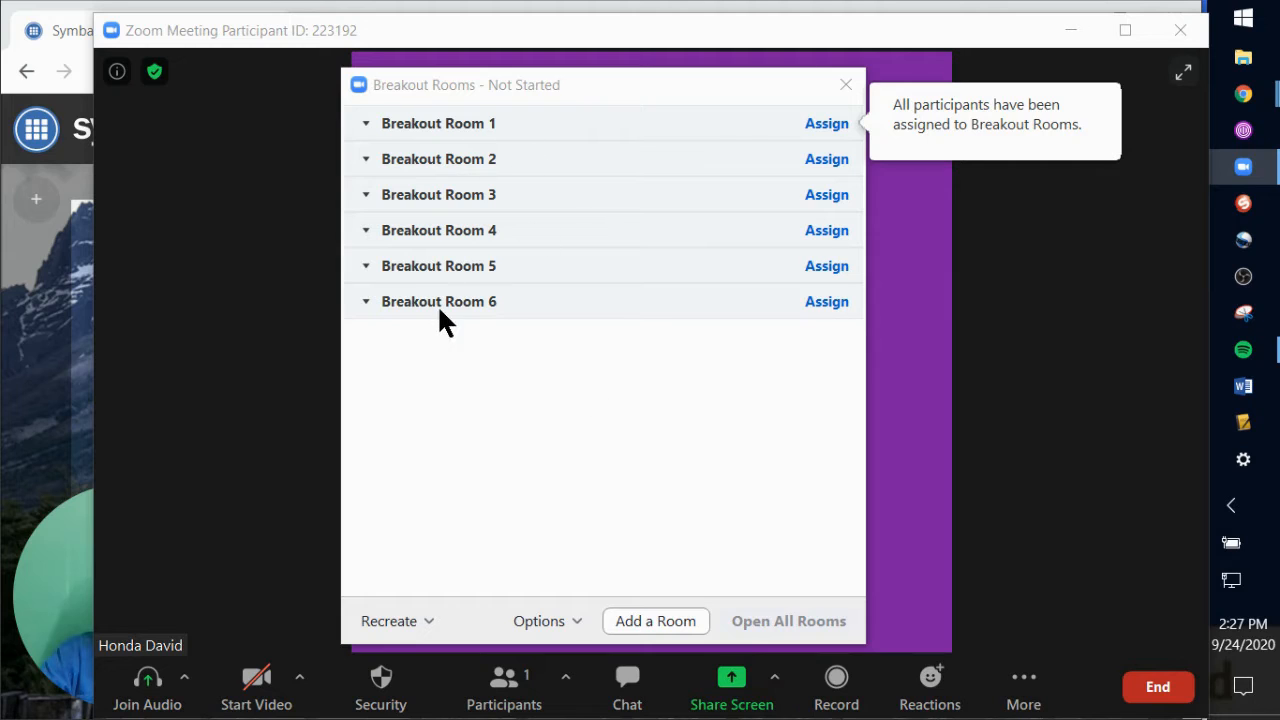
click(424, 622)
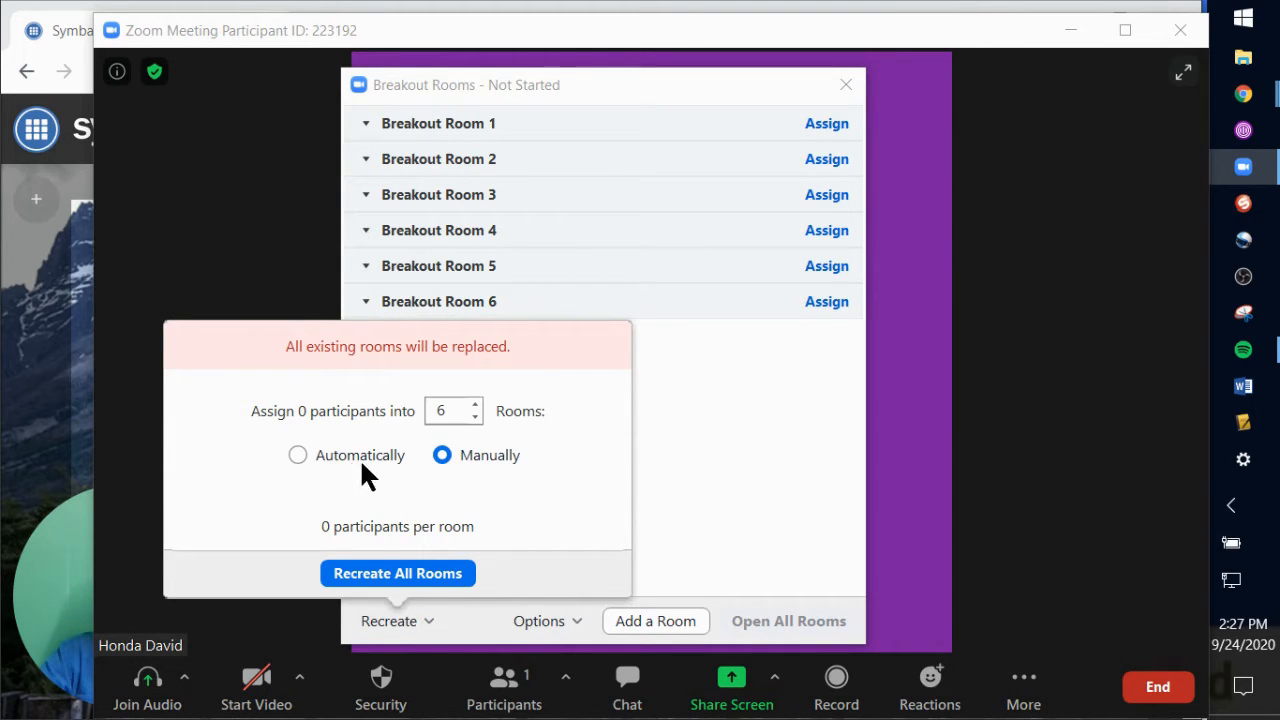
click(685, 476)
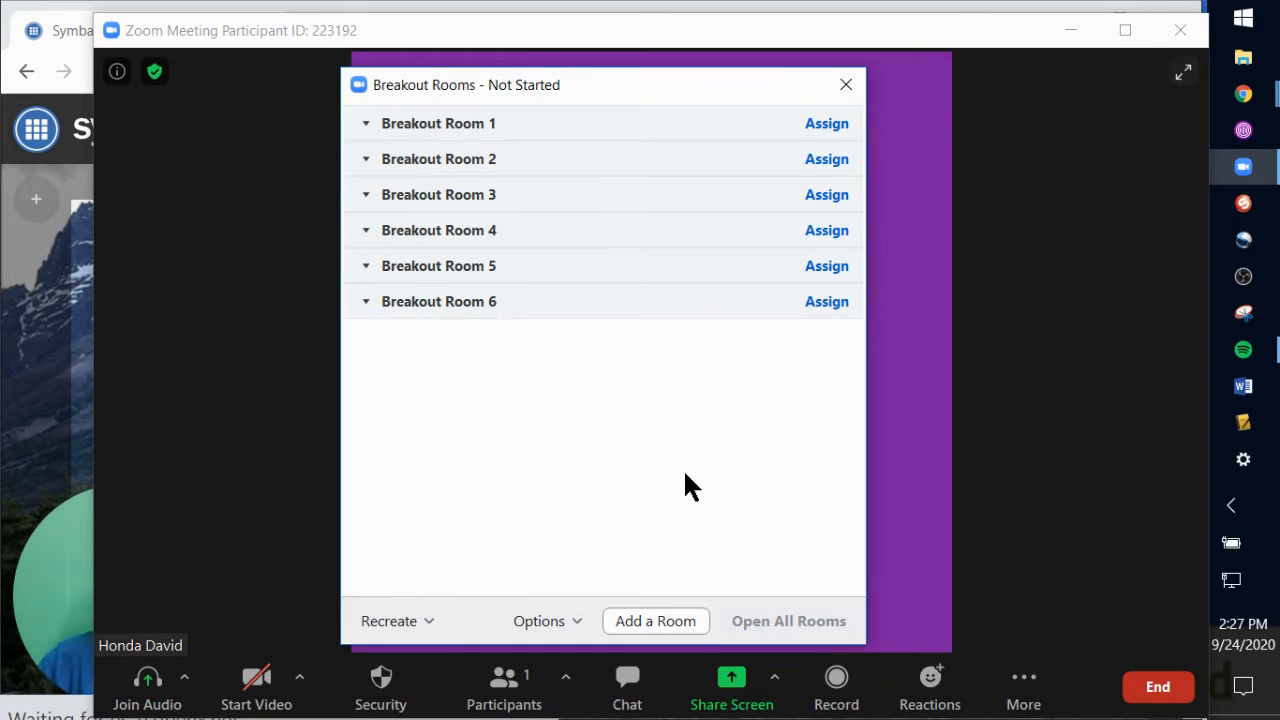
Step: Close the breakout rooms list and end the meeting
click(843, 87)
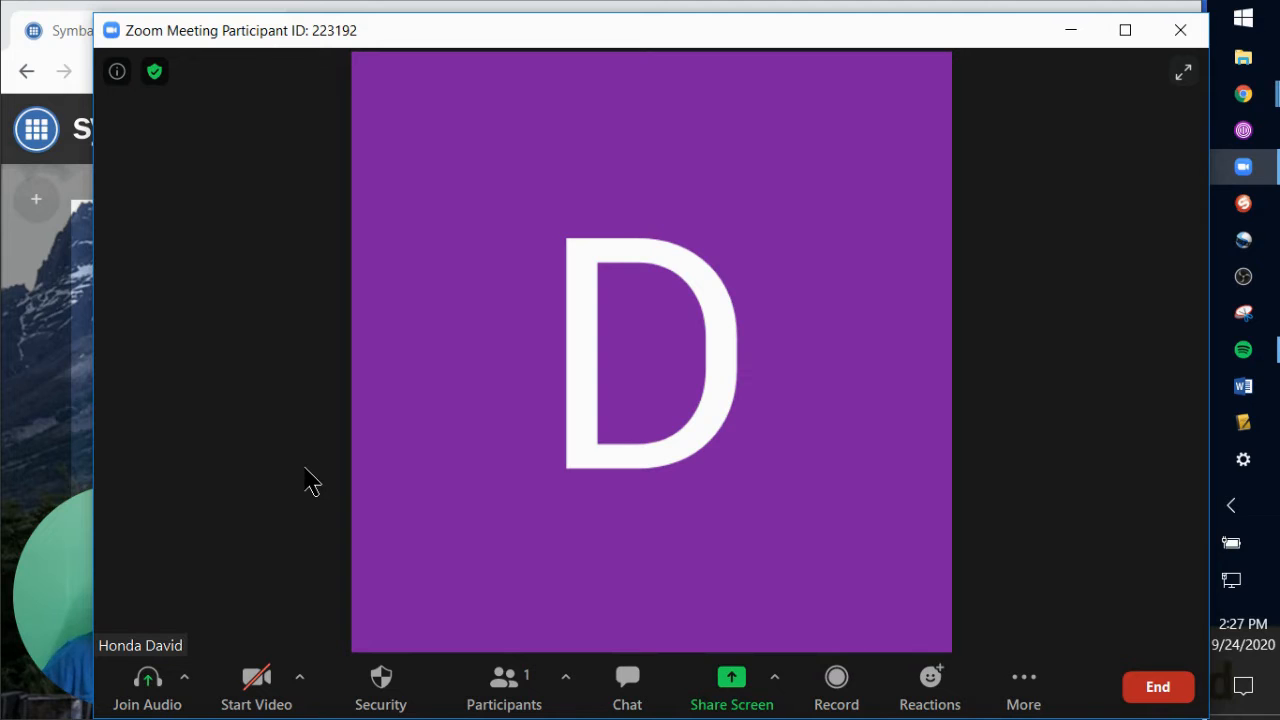
click(1180, 30)
click(1150, 88)
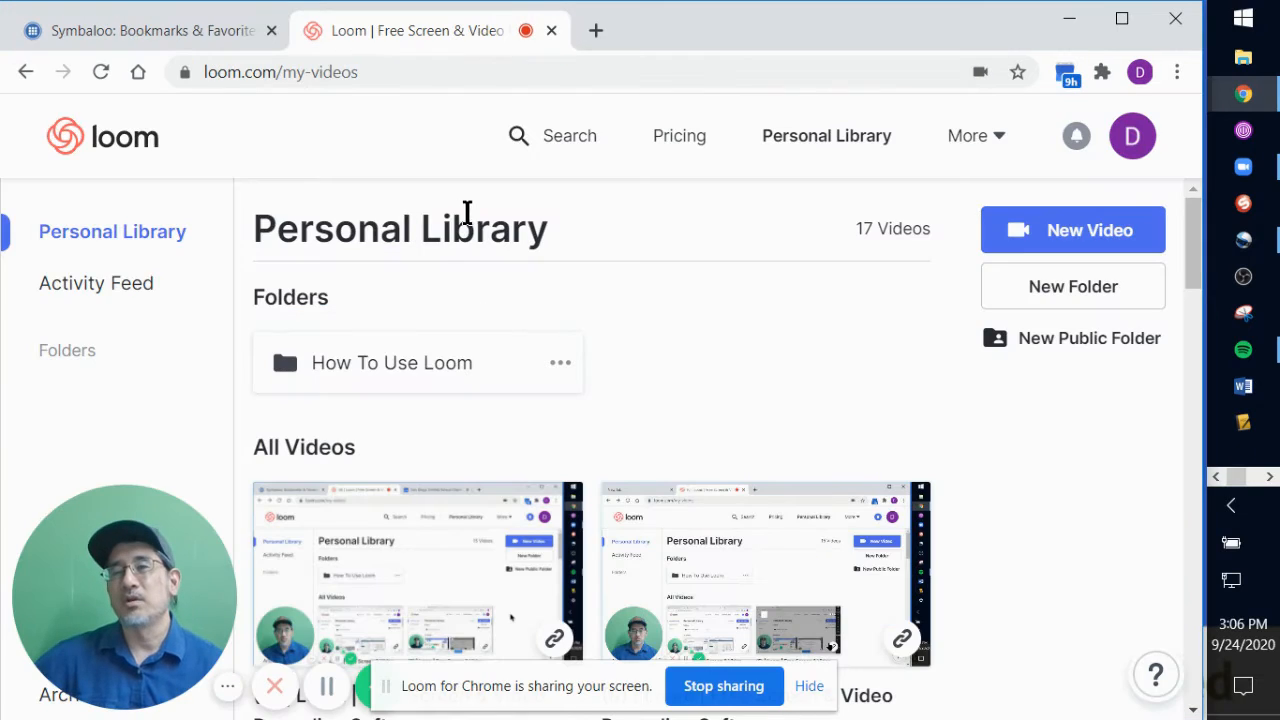
Step: Open the school district's Zoom web portal from the Symbaloo page in Chrome and sign in with the saved credentials
click(204, 32)
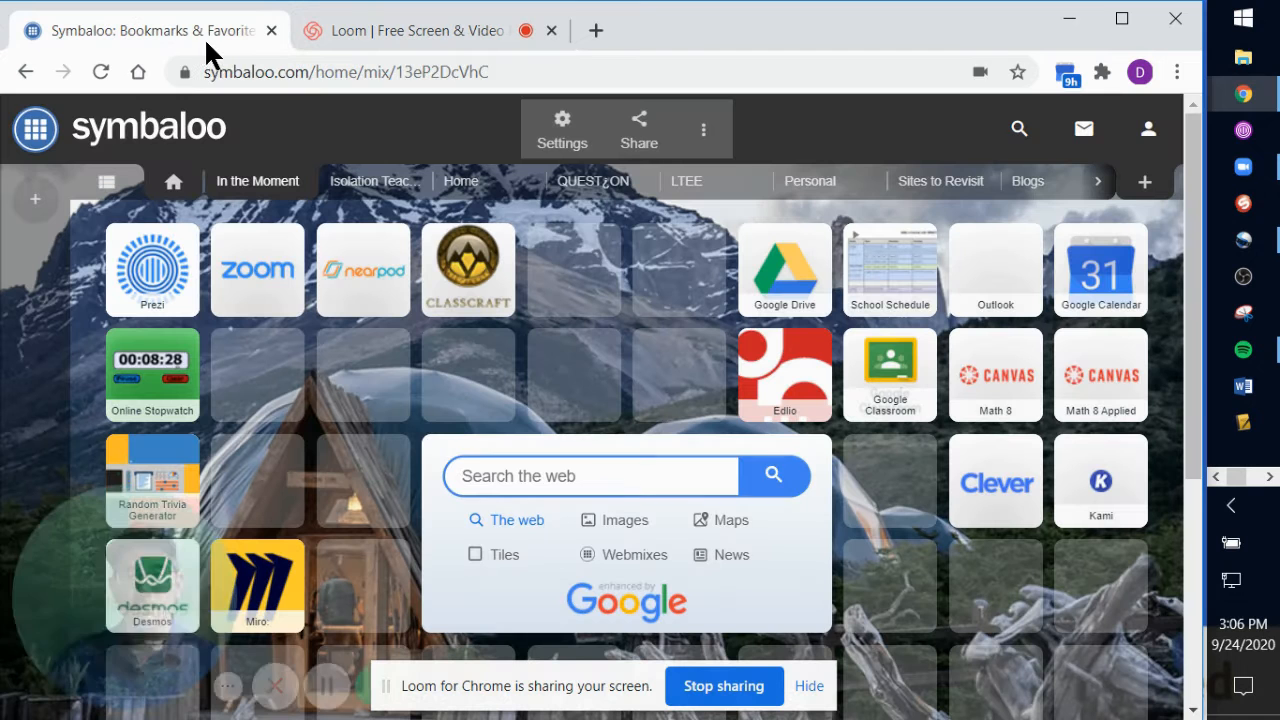
click(262, 297)
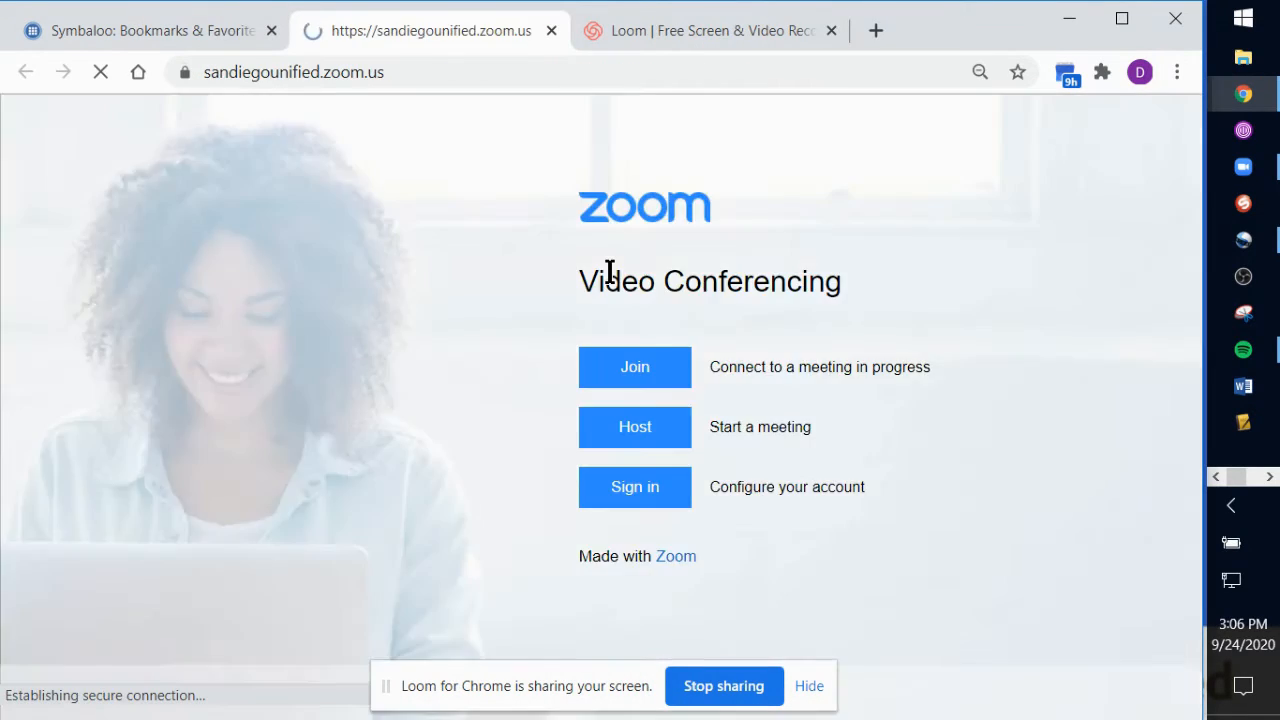
click(662, 487)
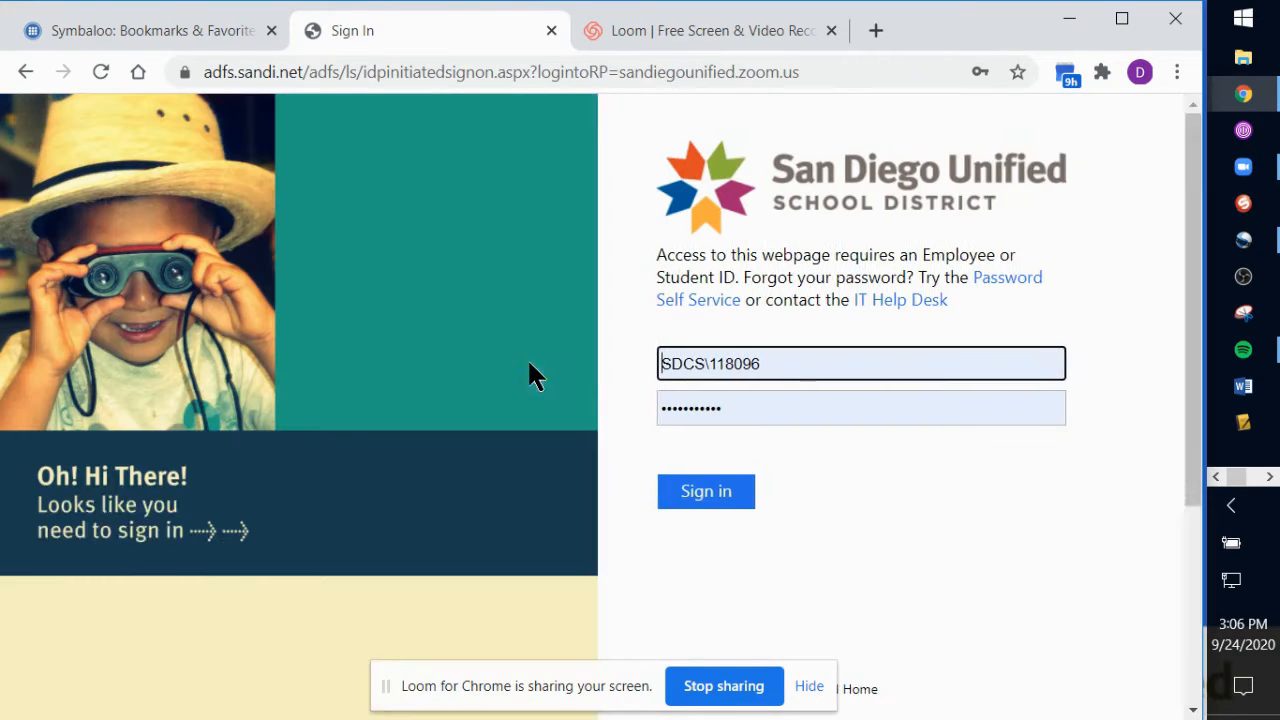
click(750, 491)
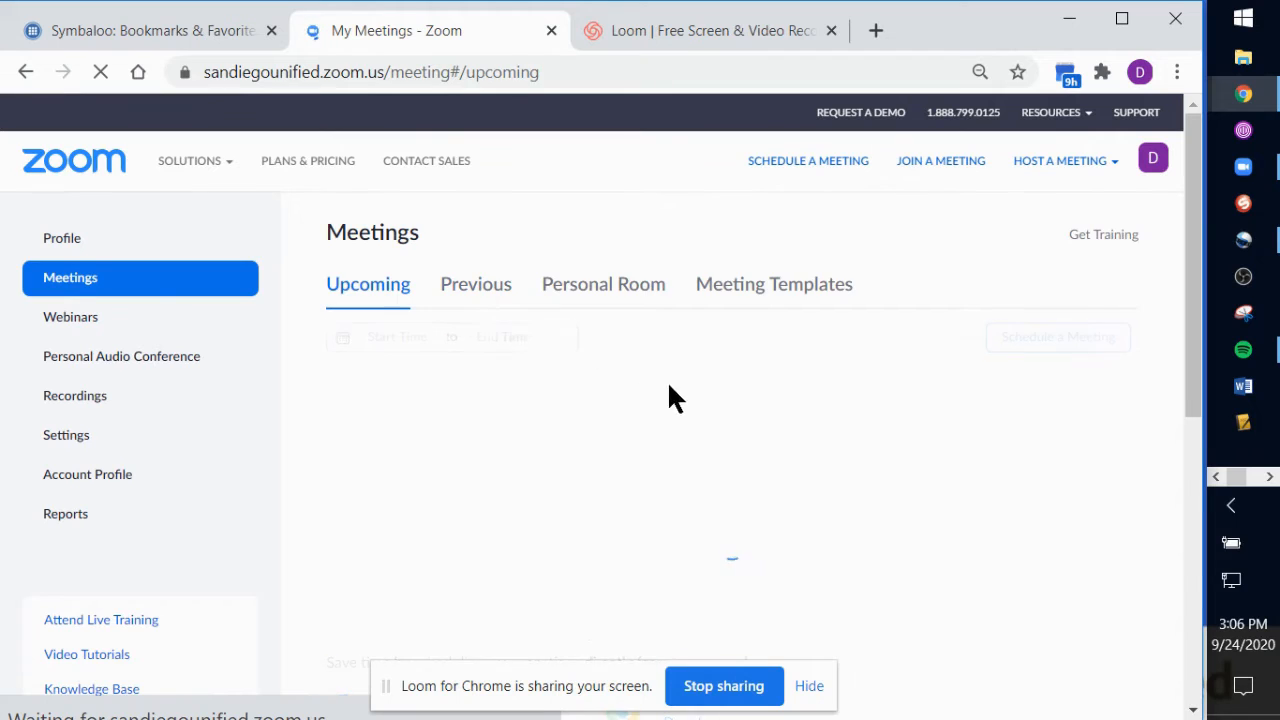
Step: Open the Personal Room meeting for editing and go to its Breakout Room pre-assign option
click(617, 292)
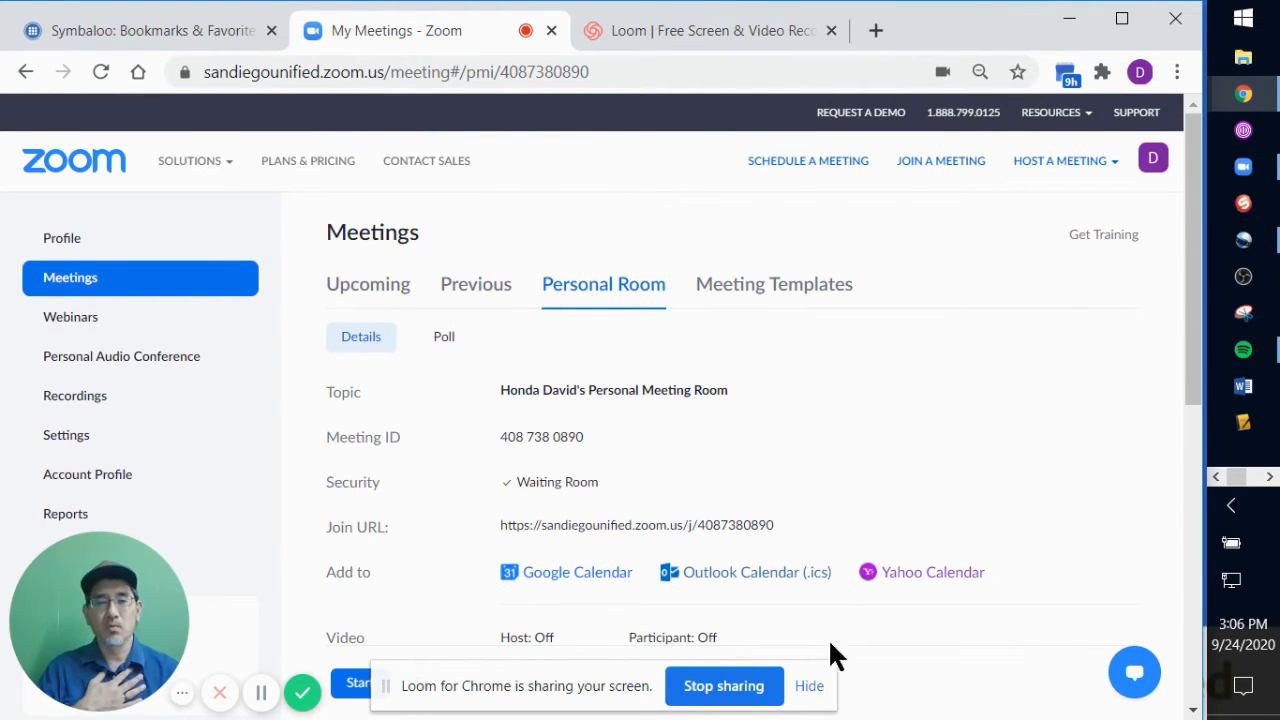
click(809, 686)
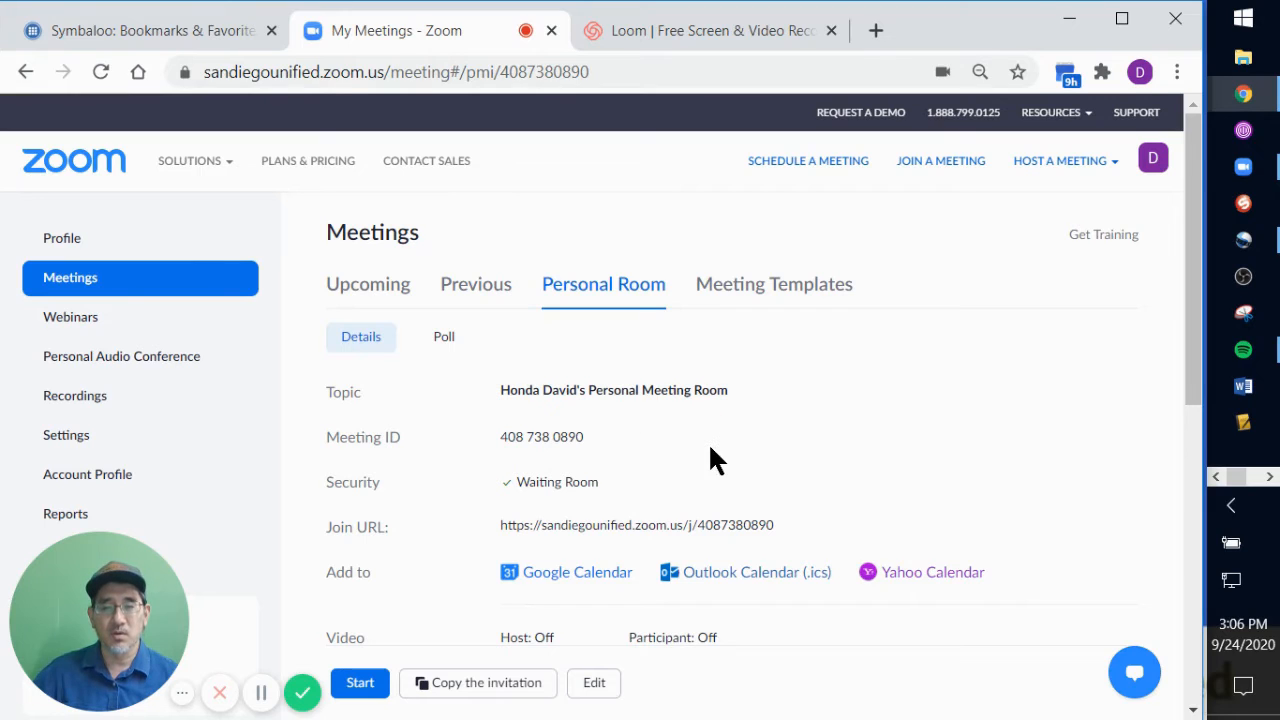
click(588, 686)
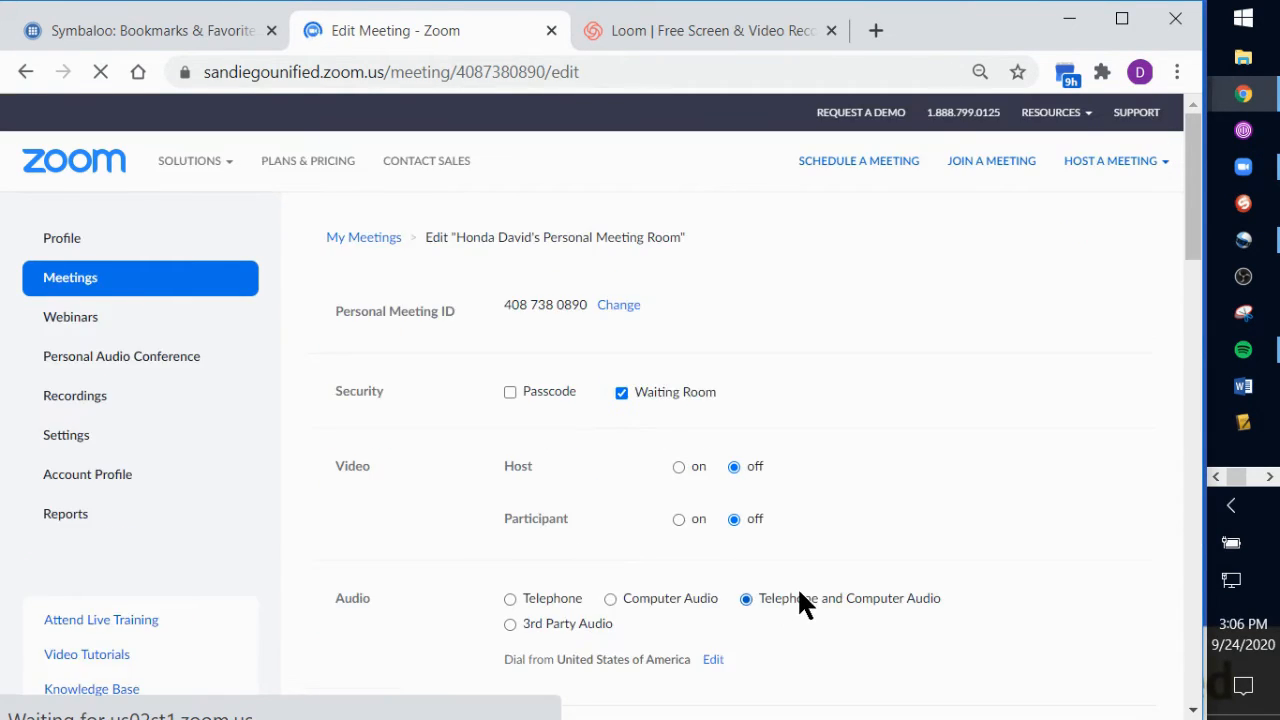
scroll(684, 459, down, 5)
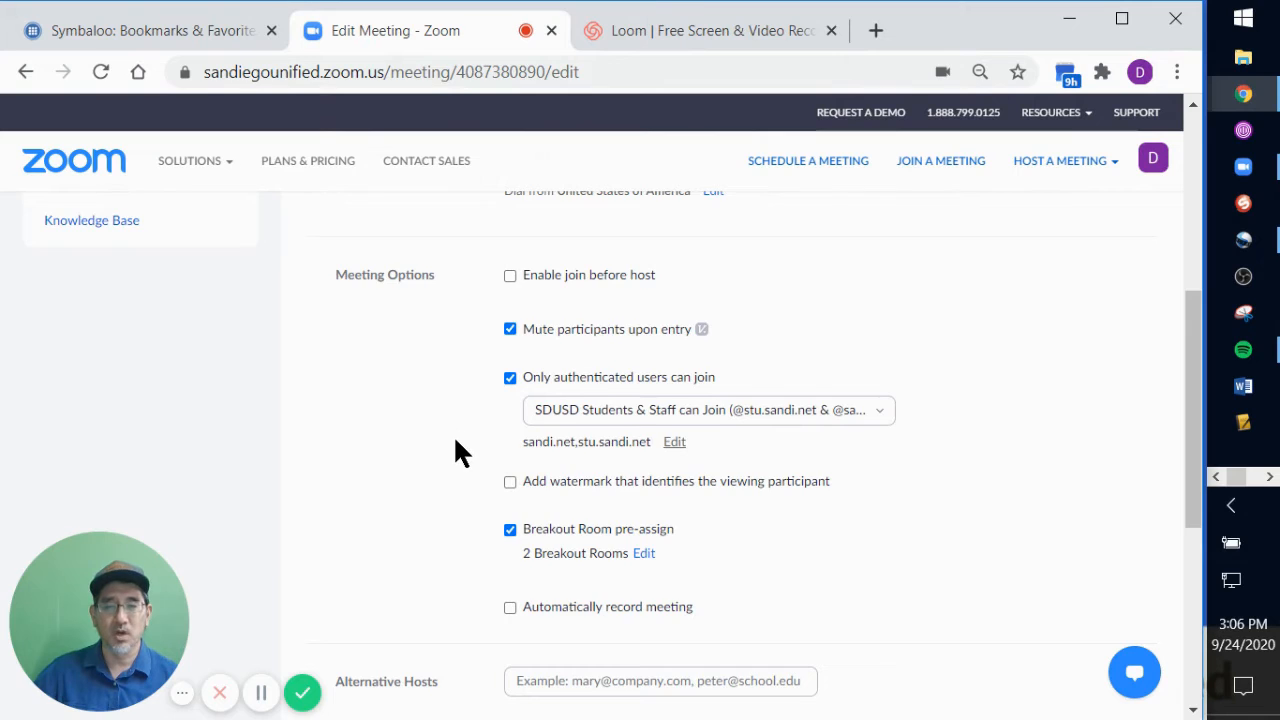
Step: Turn the Personal Room meeting's Breakout Room pre-assign option off and back on
scroll(457, 451, down, 2)
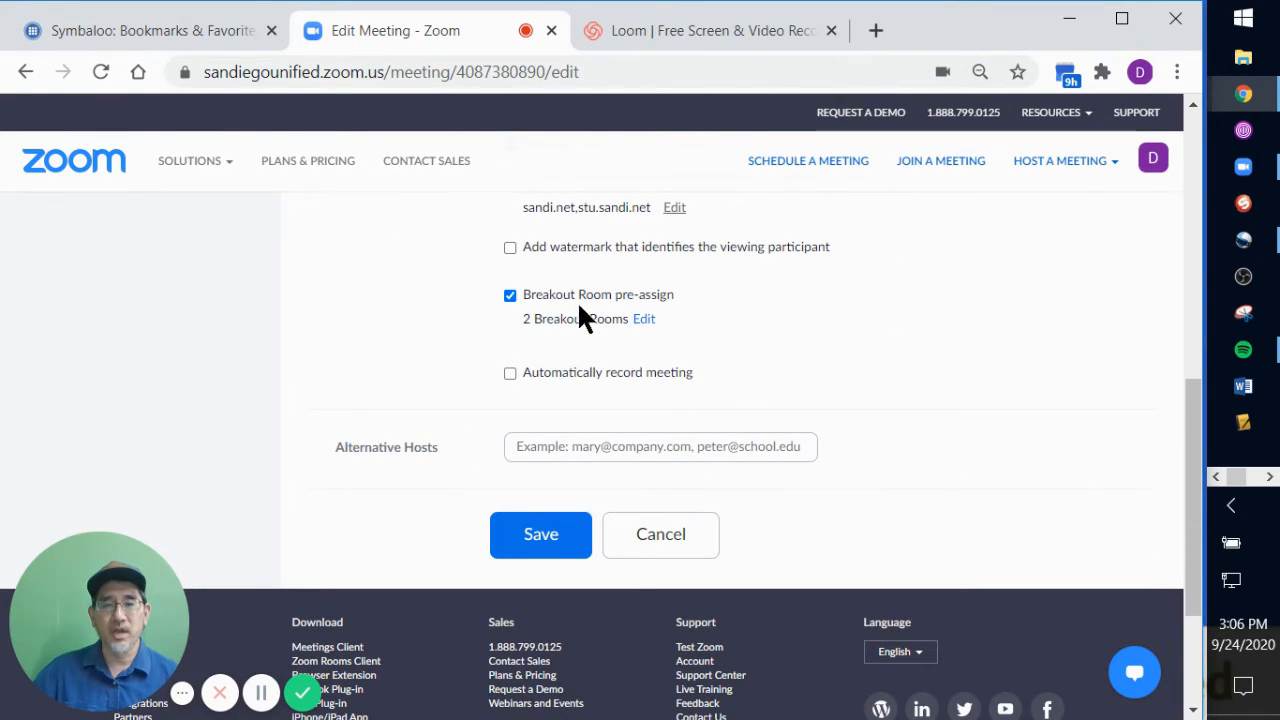
click(510, 296)
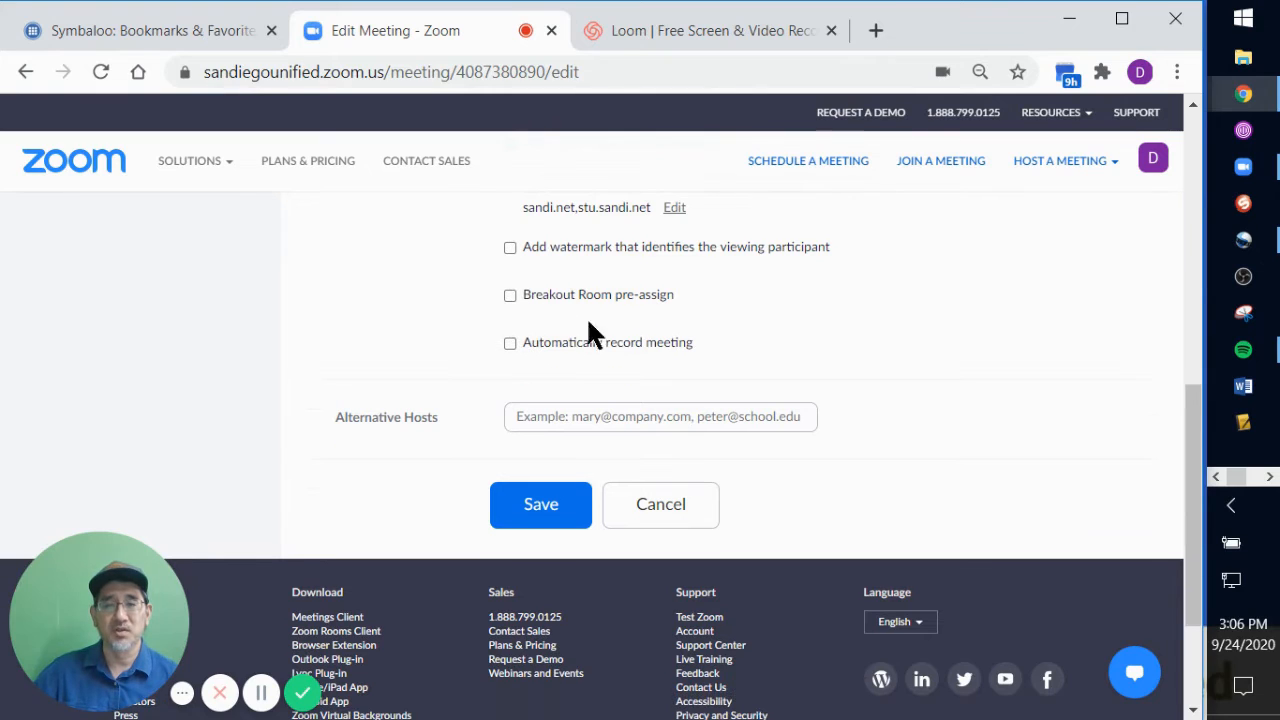
click(510, 295)
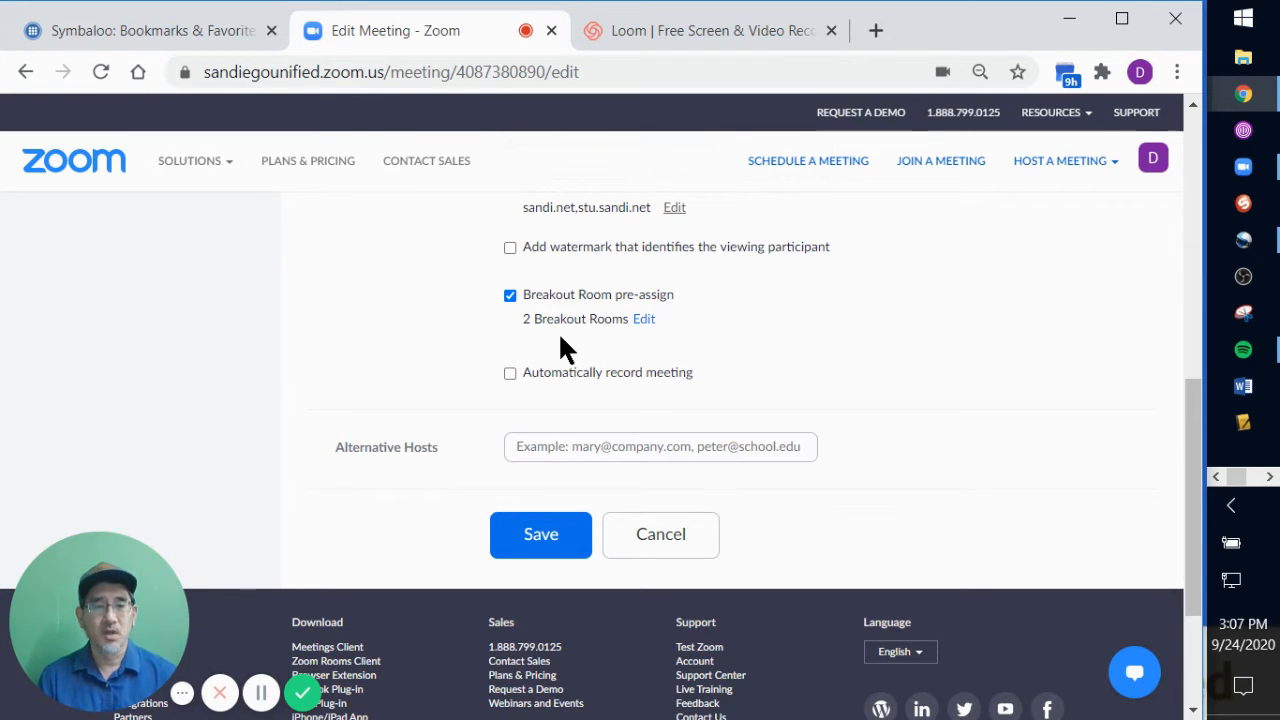
Step: Switch to Excel to view the Period 2 split room list, and return to the Zoom page in Chrome
click(1247, 478)
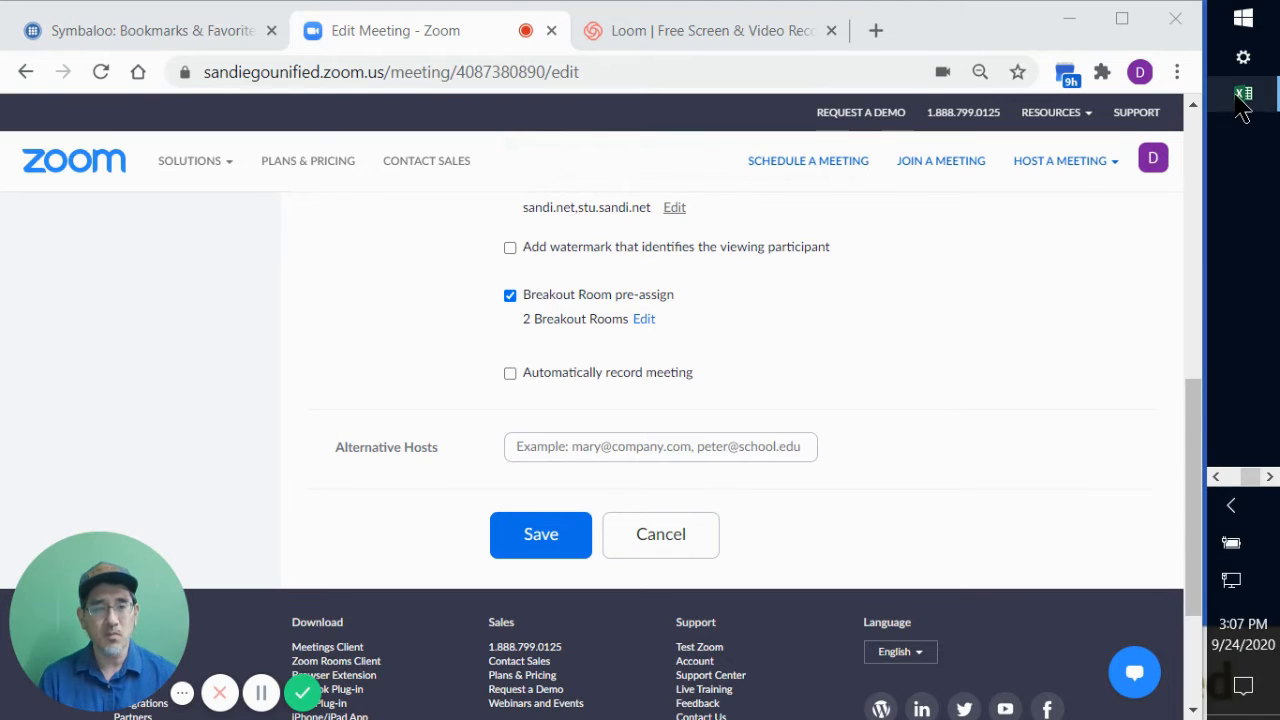
click(1242, 96)
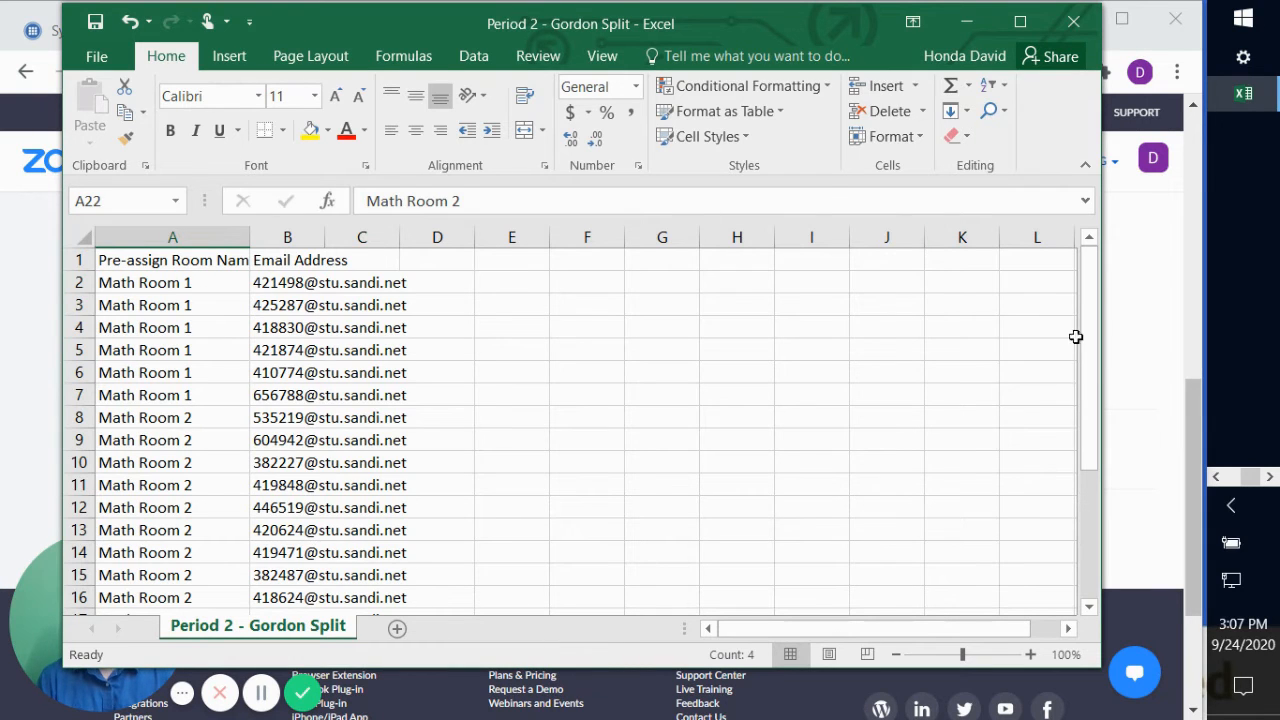
click(1130, 397)
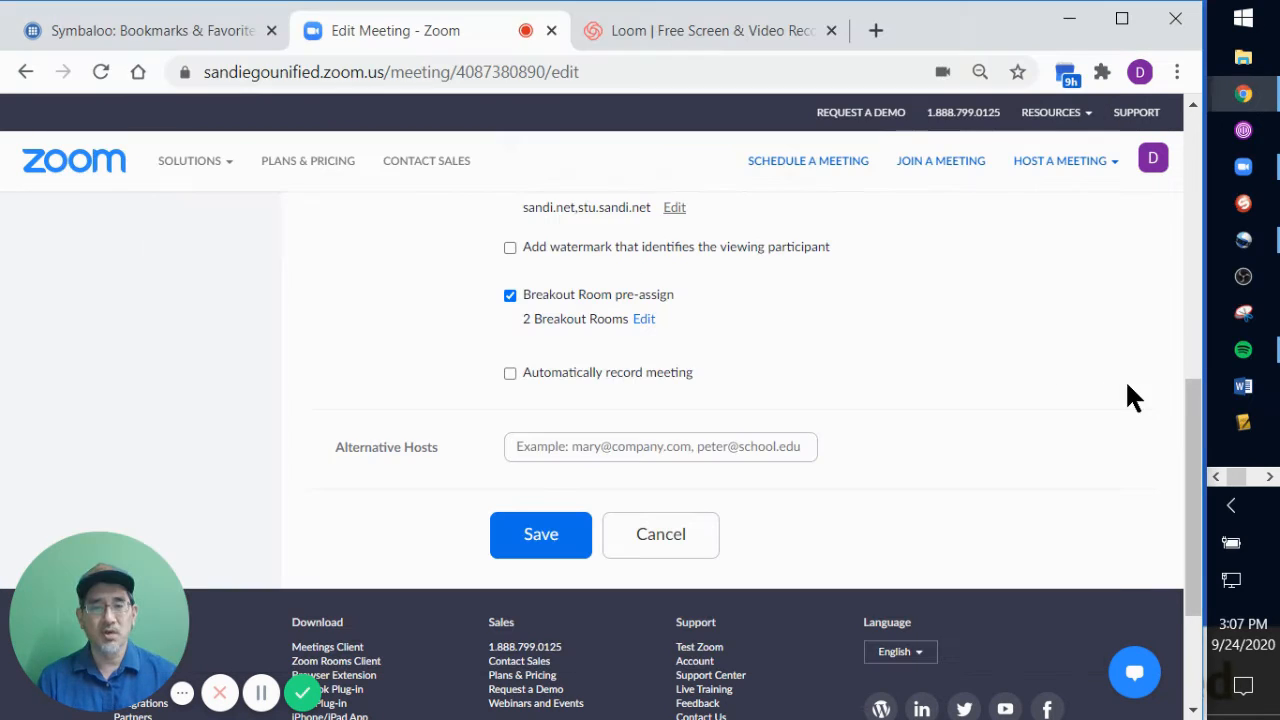
Step: Download the CSV import template from the breakout room assignment and open it in Excel
click(644, 320)
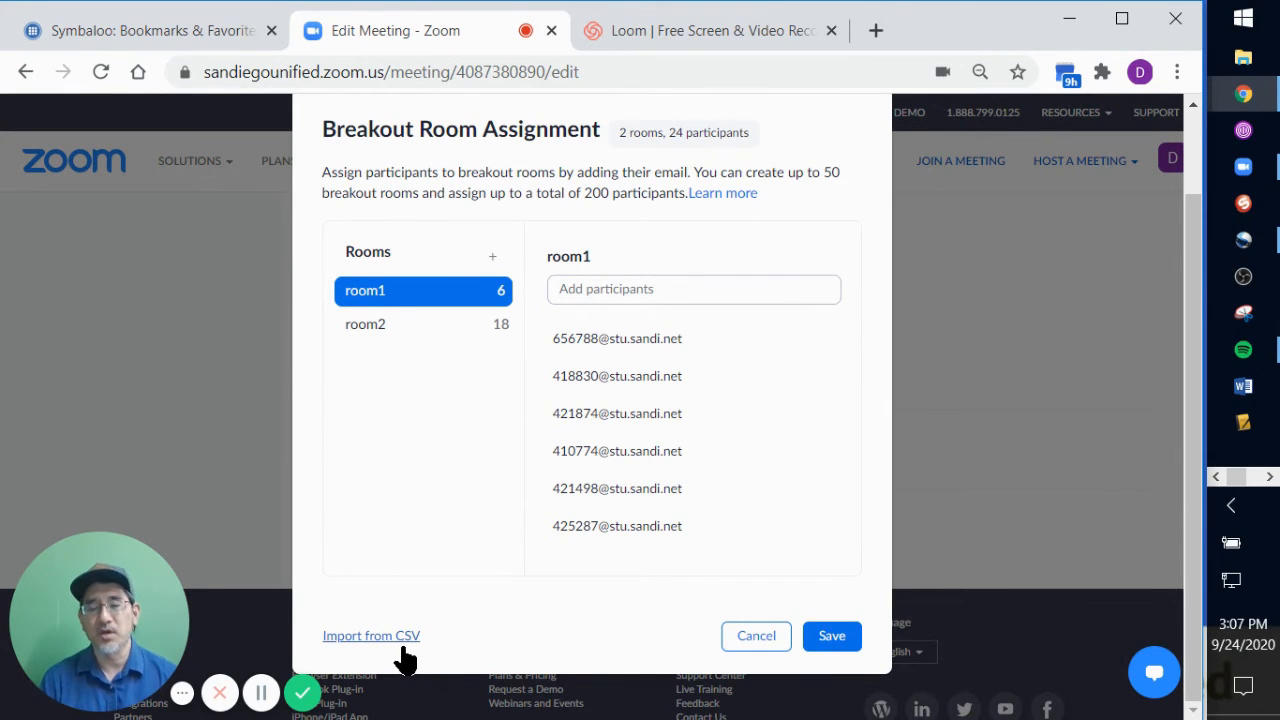
click(392, 637)
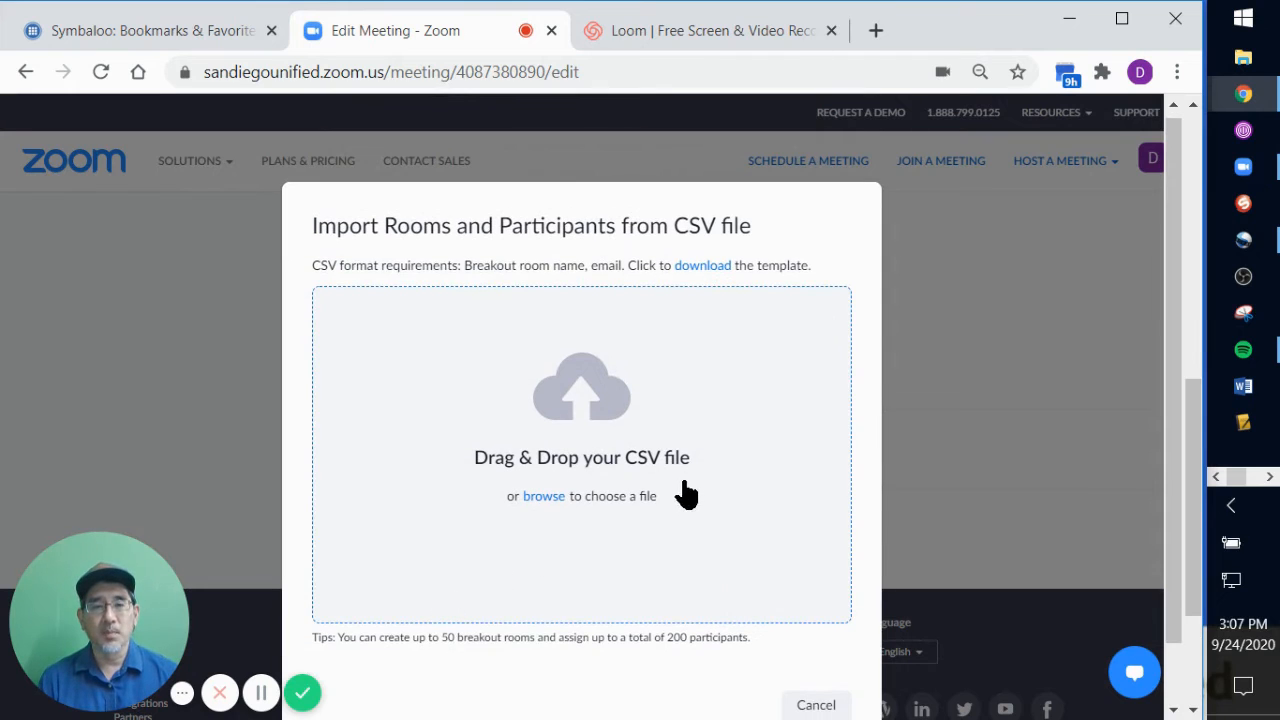
click(699, 272)
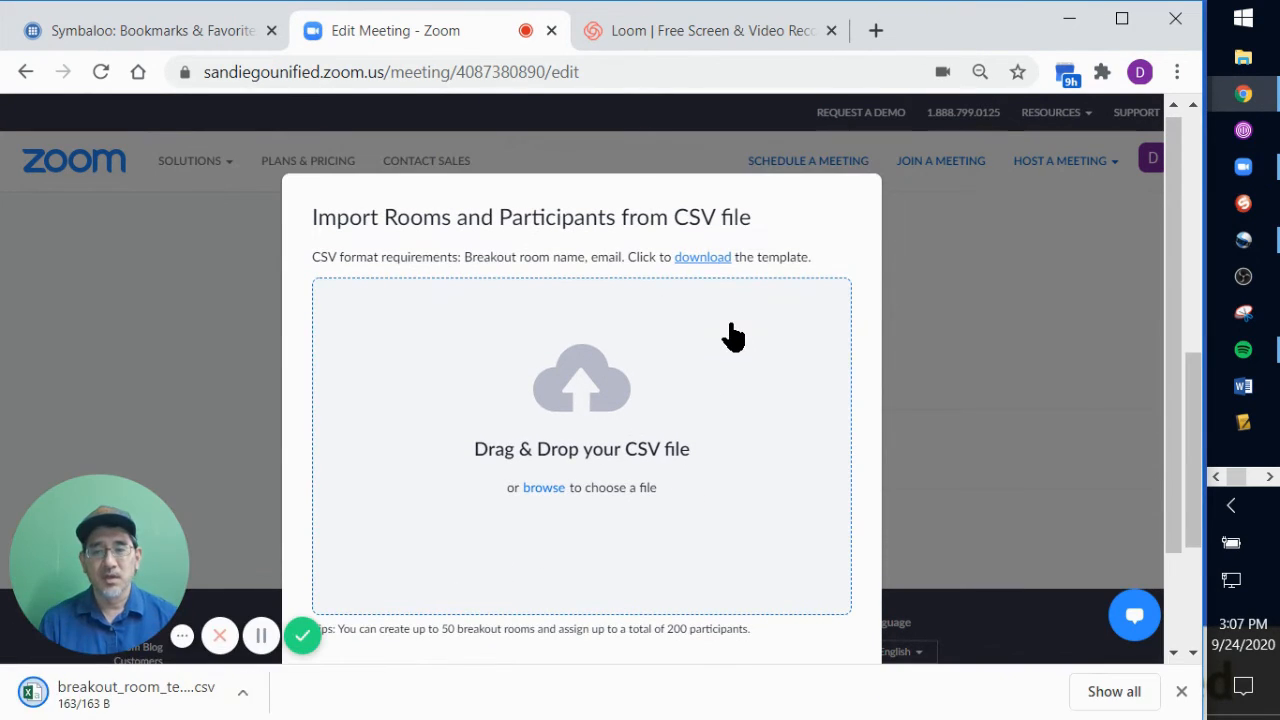
click(105, 700)
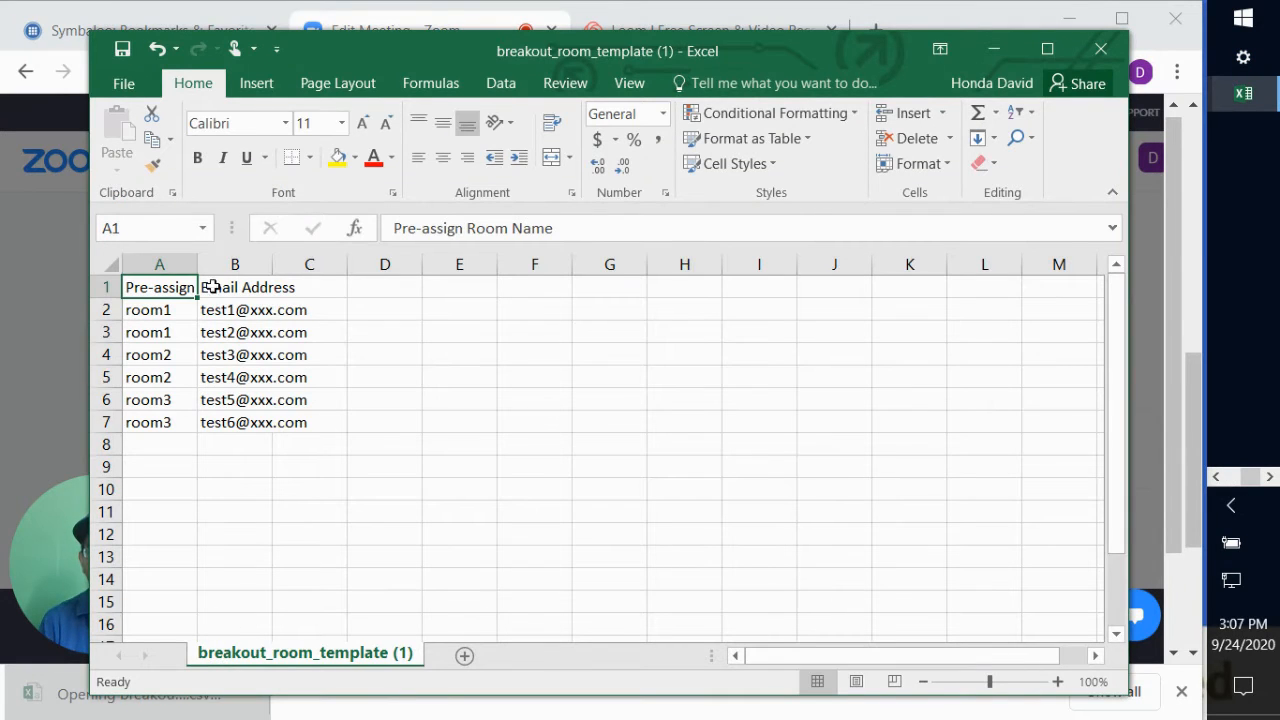
Step: Widen column A of the template, review its room names and email addresses, and close it without saving
drag(197, 263, 296, 262)
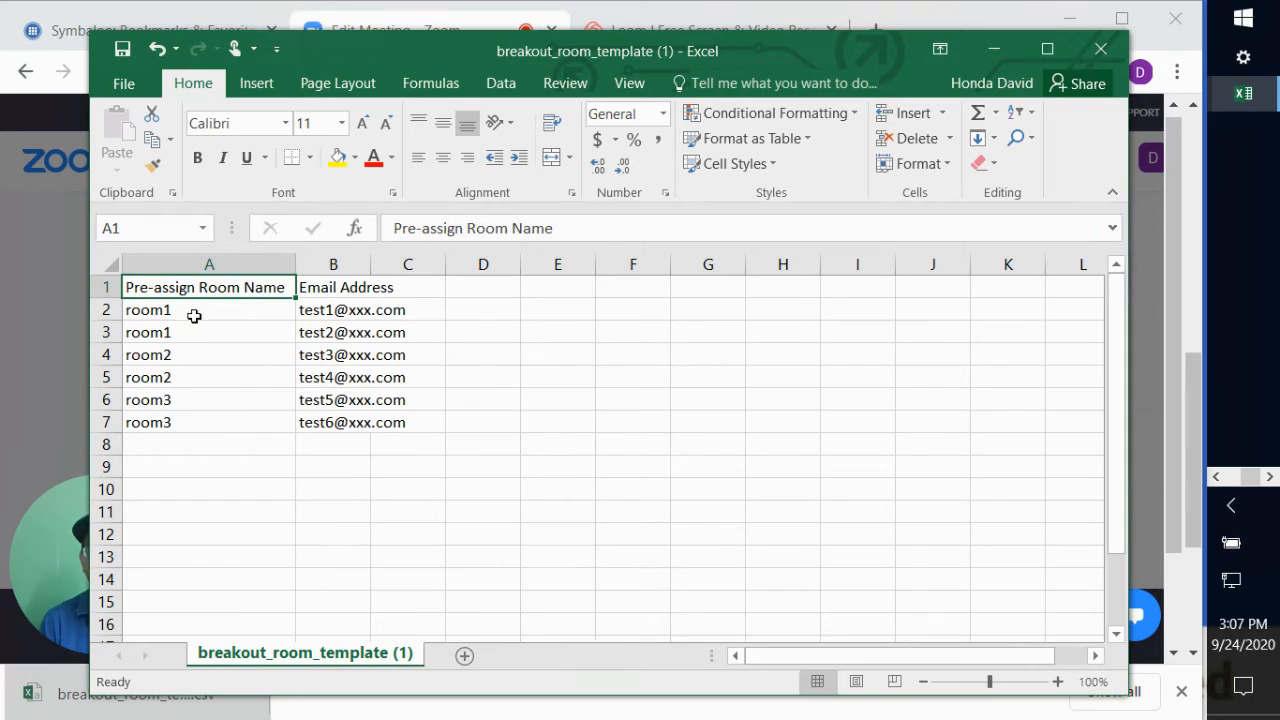
click(345, 287)
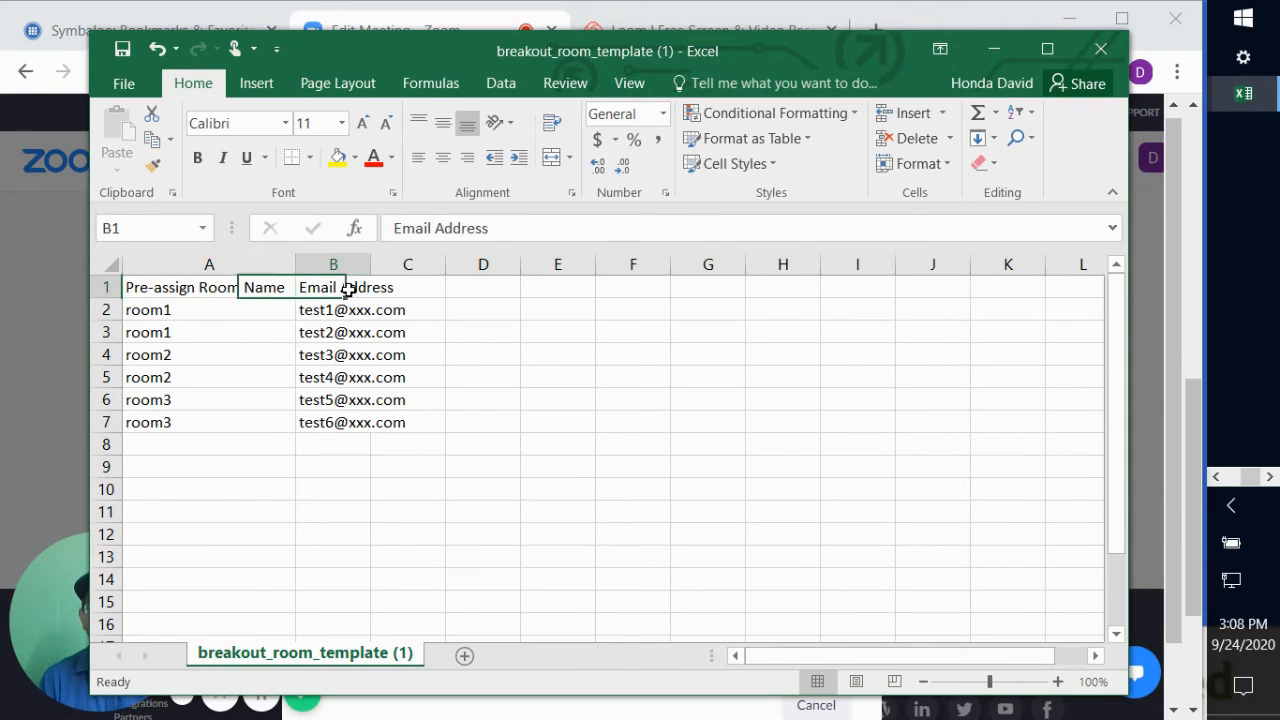
drag(174, 315, 233, 412)
click(171, 403)
drag(351, 310, 350, 424)
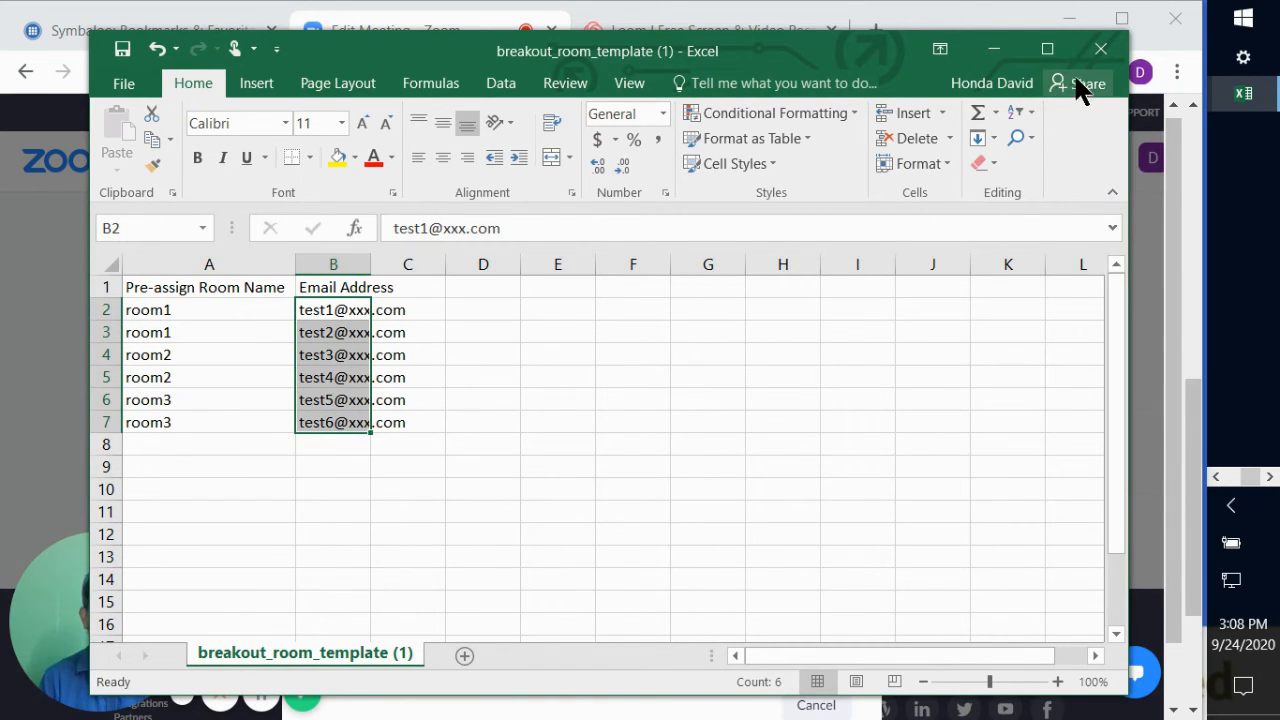
click(1099, 48)
click(625, 401)
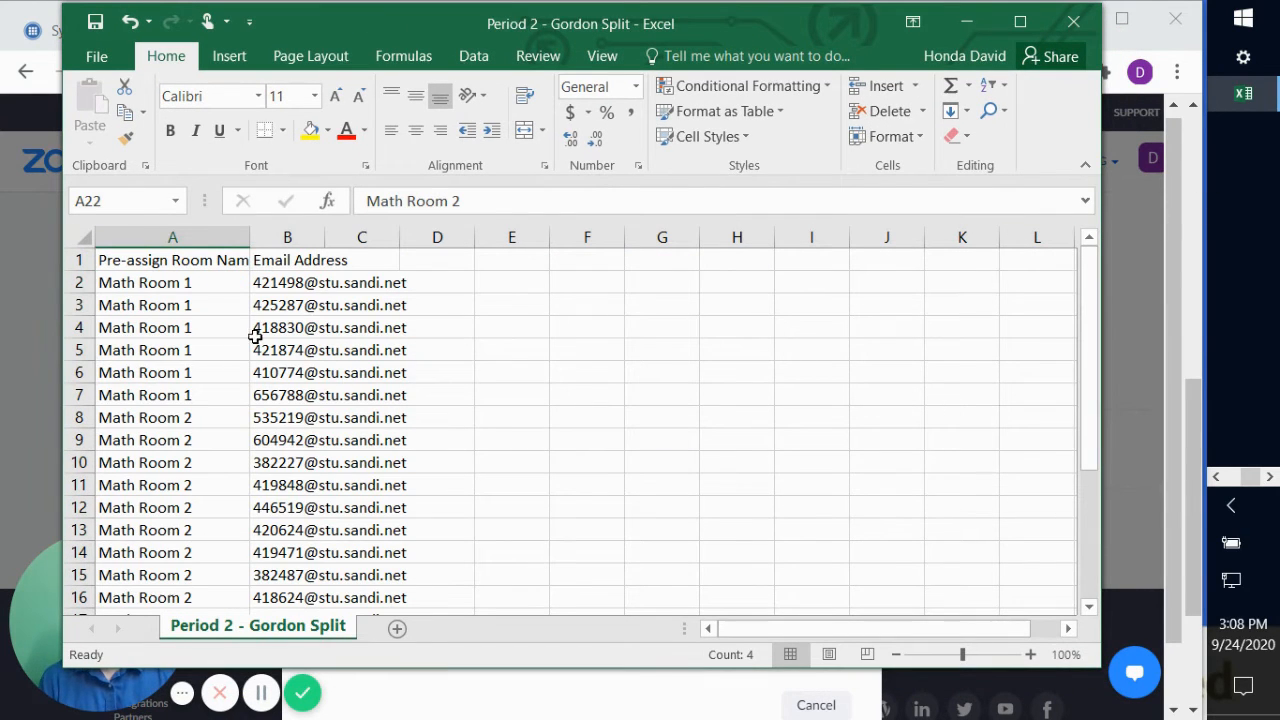
Step: Examine the Math Room 1 and Math Room 2 entries and the student email addresses in the Period 2 list
click(222, 262)
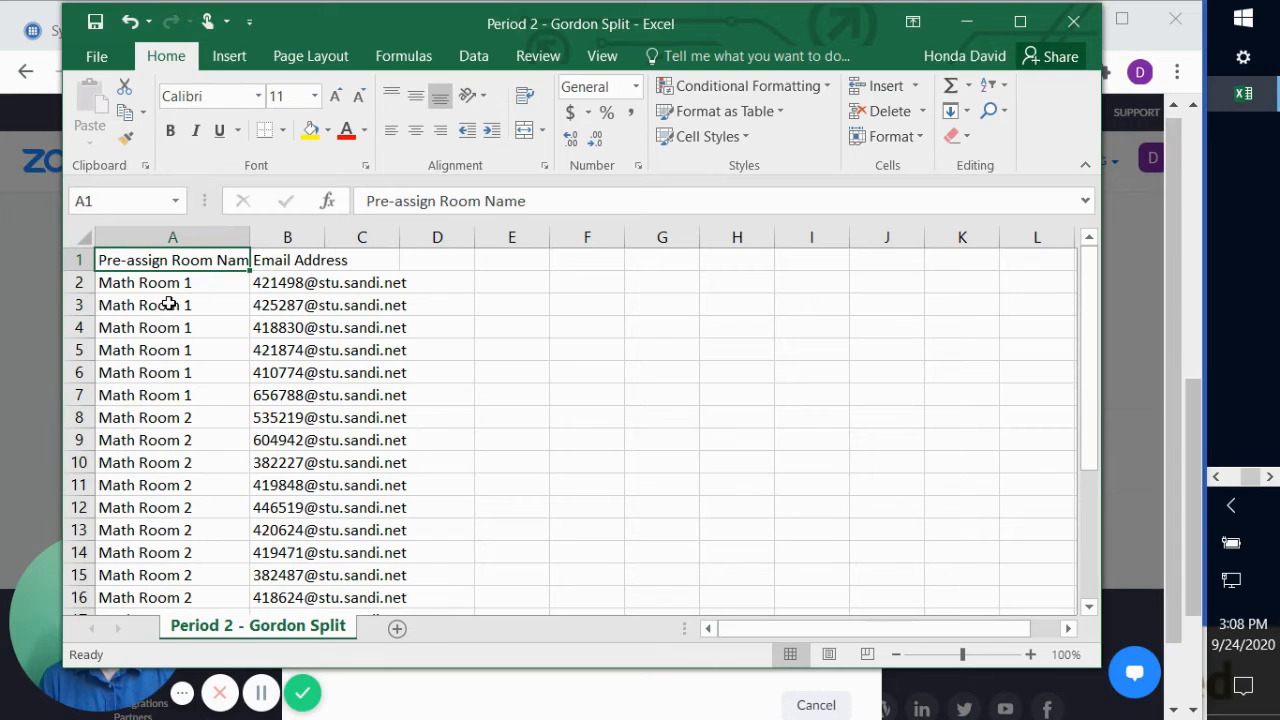
drag(168, 291, 203, 405)
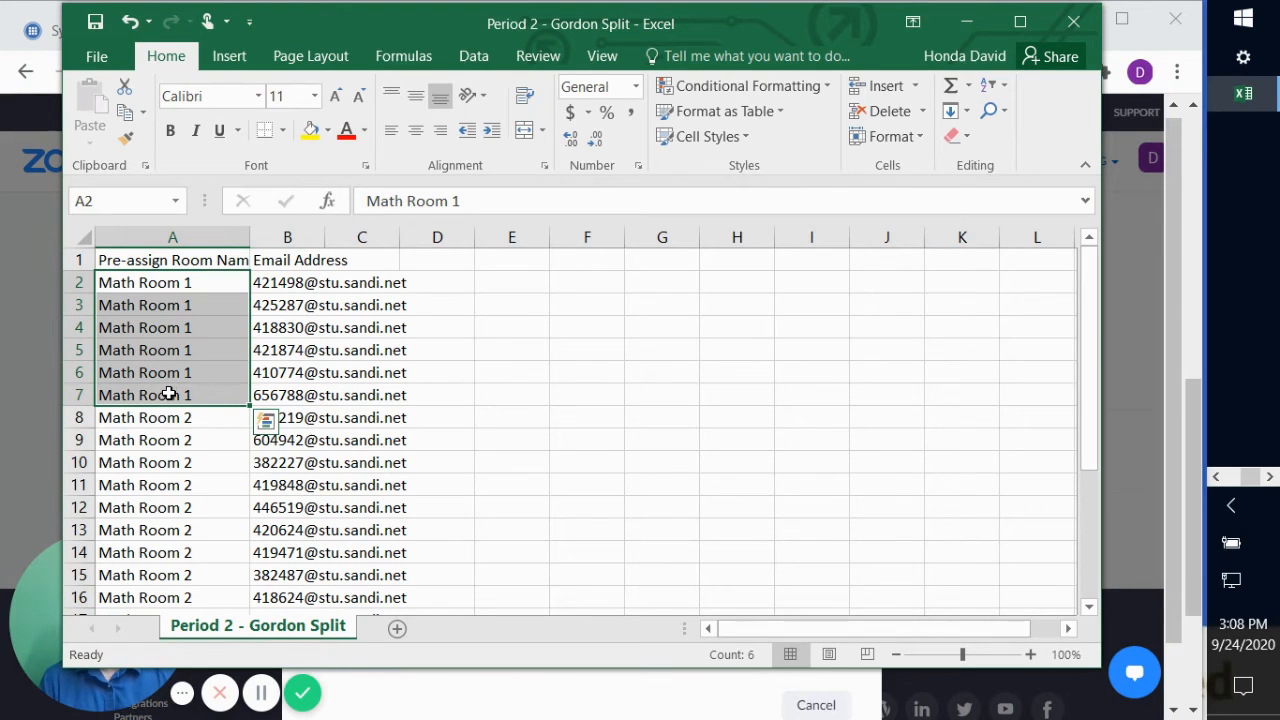
click(206, 482)
drag(176, 288, 177, 543)
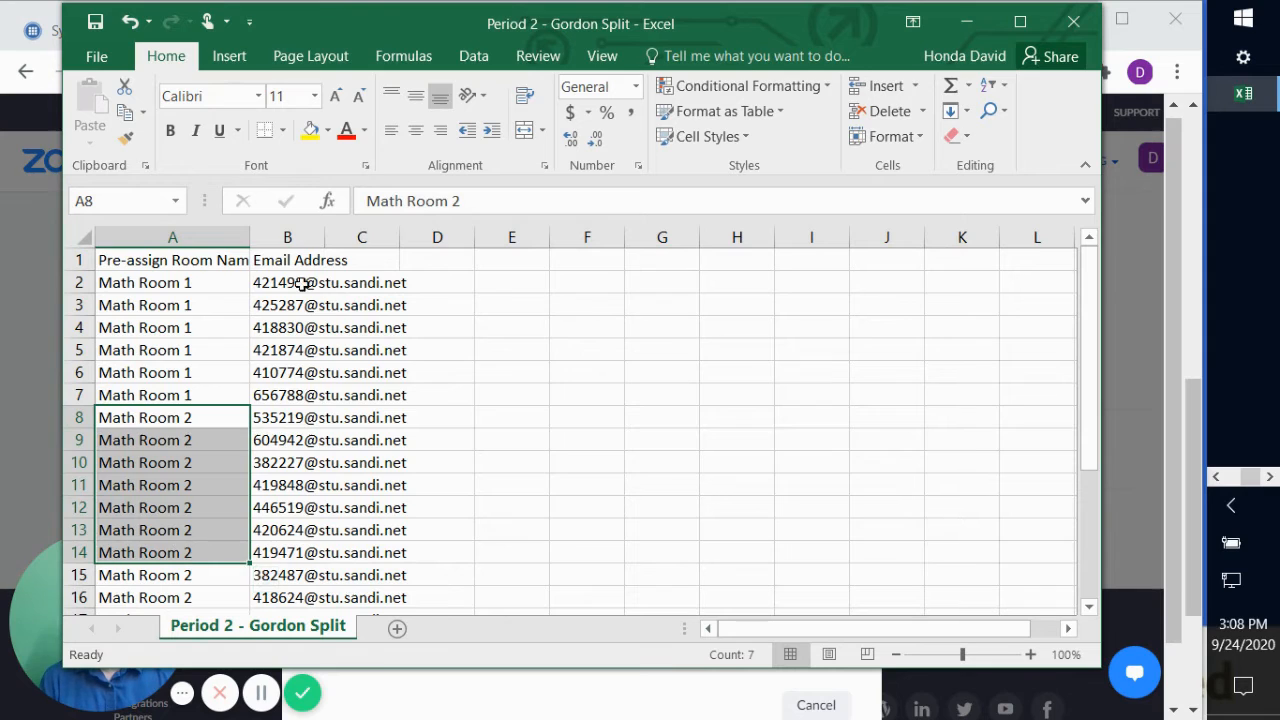
drag(300, 284, 315, 553)
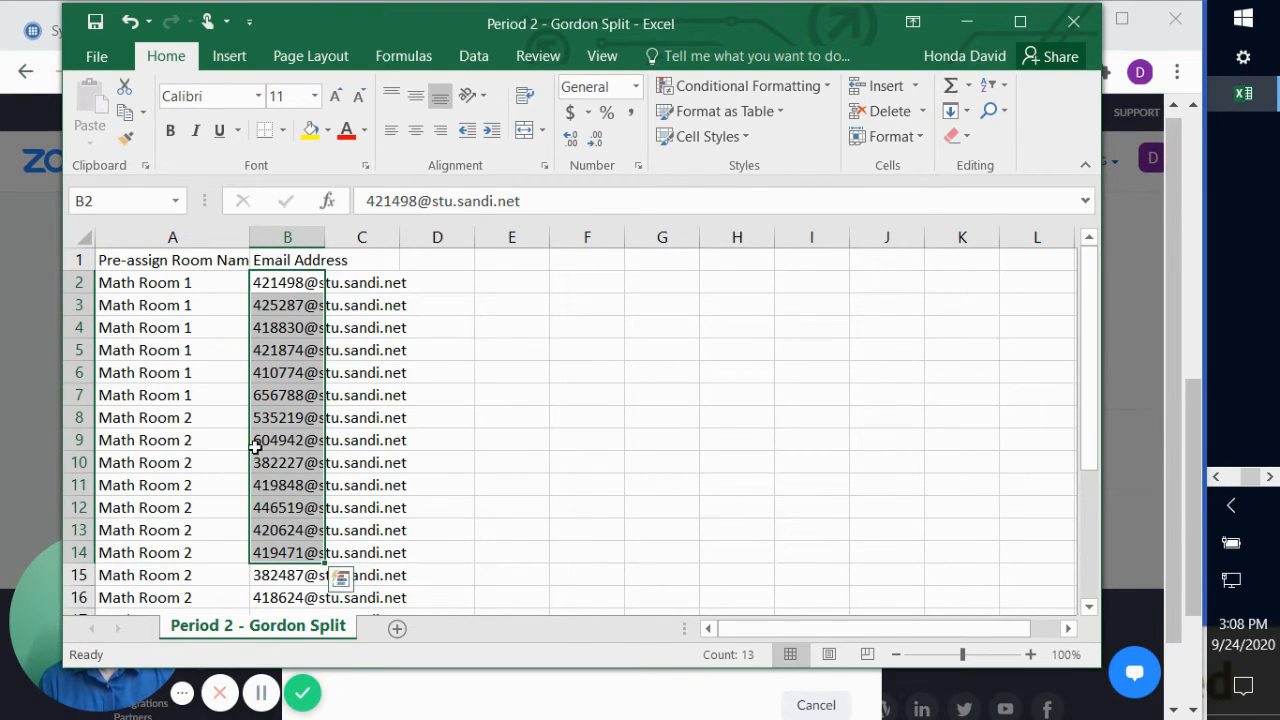
click(579, 421)
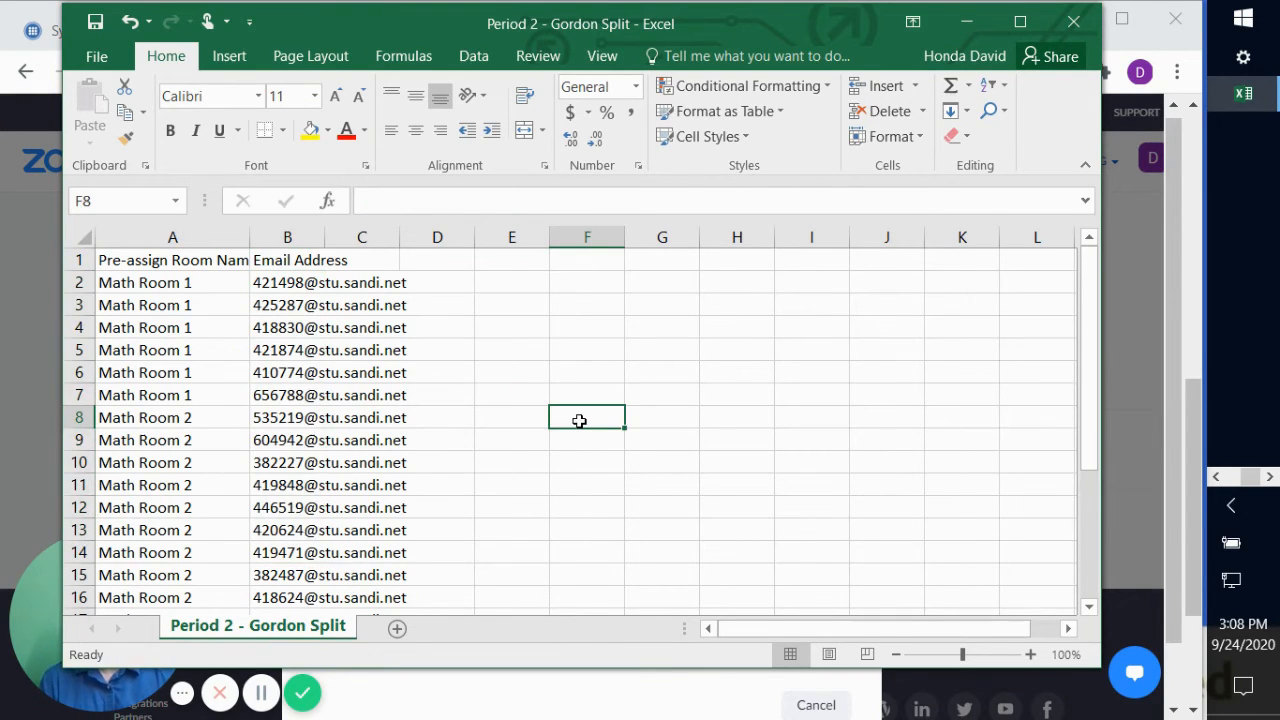
Step: Check the CSV (Comma delimited) format for saving the Period 2 list to the Desktop, and cancel the save
click(98, 58)
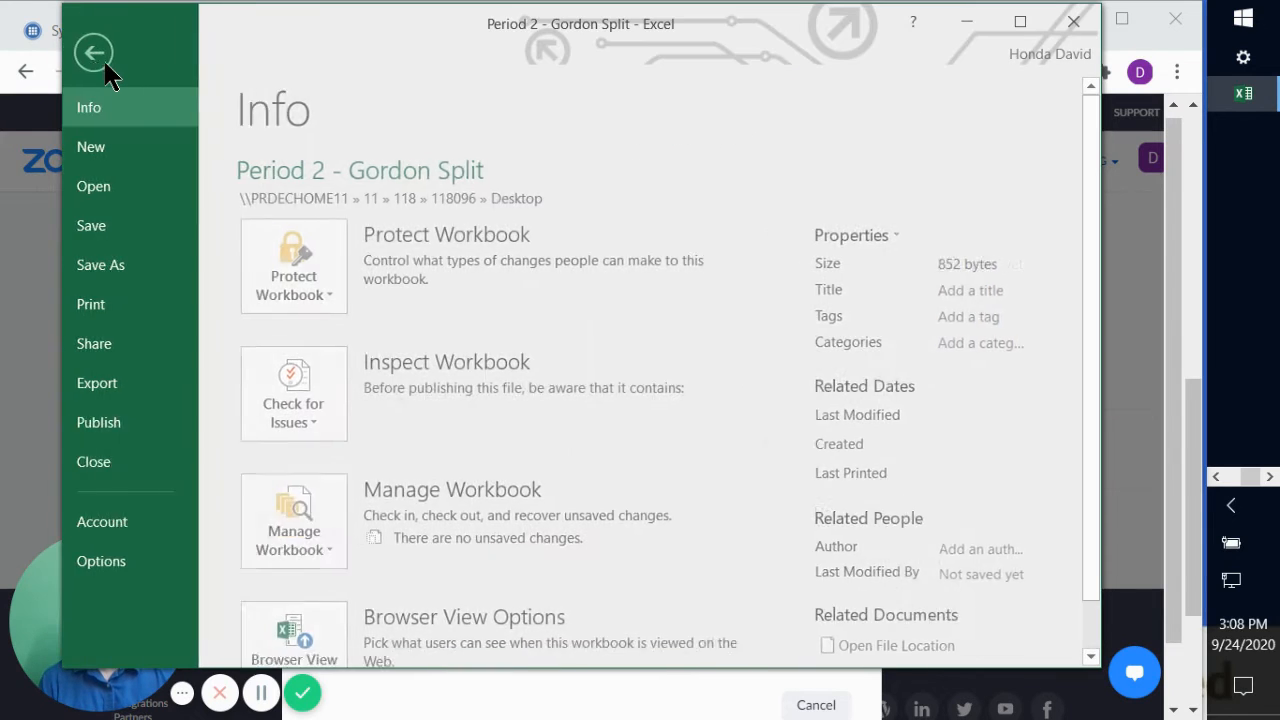
click(143, 268)
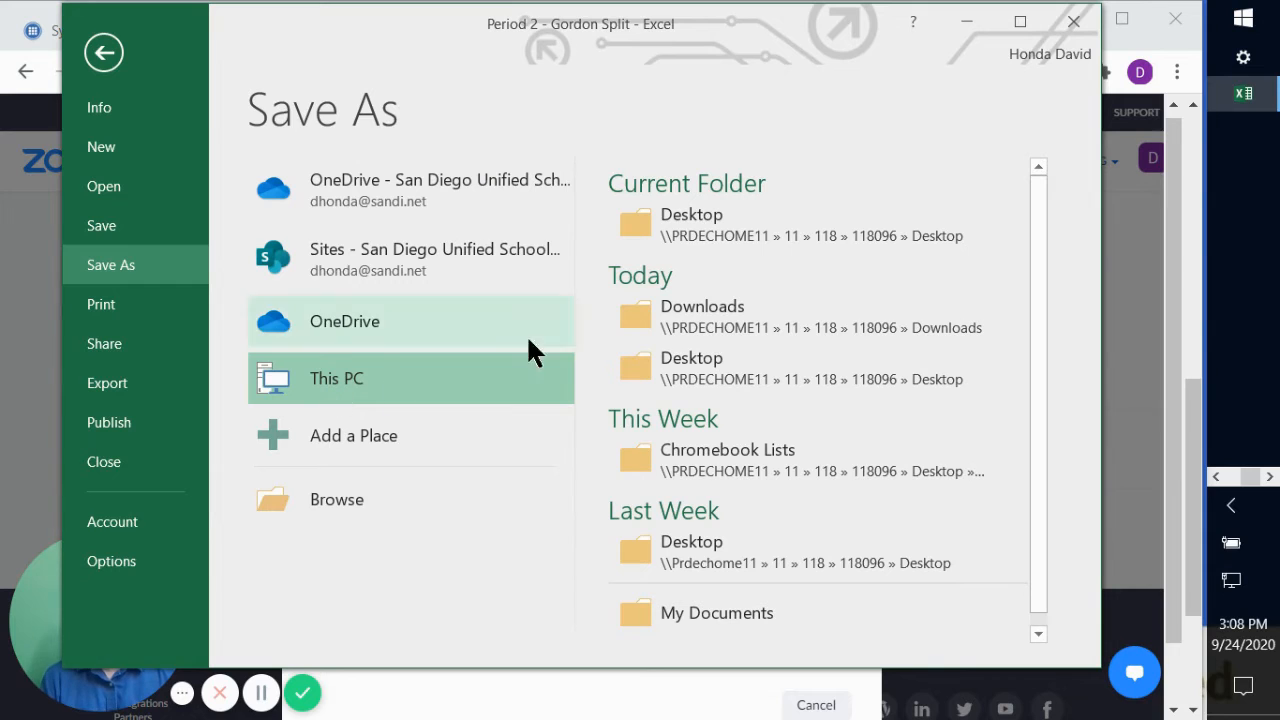
click(679, 238)
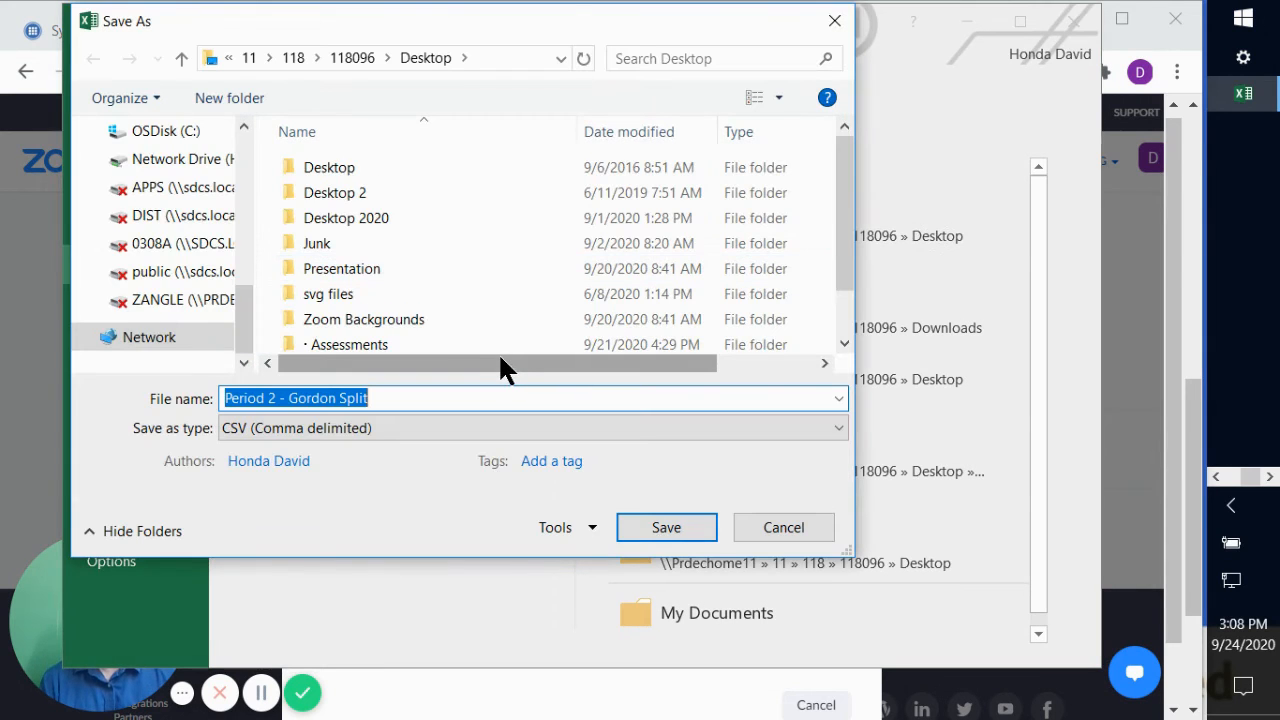
click(288, 427)
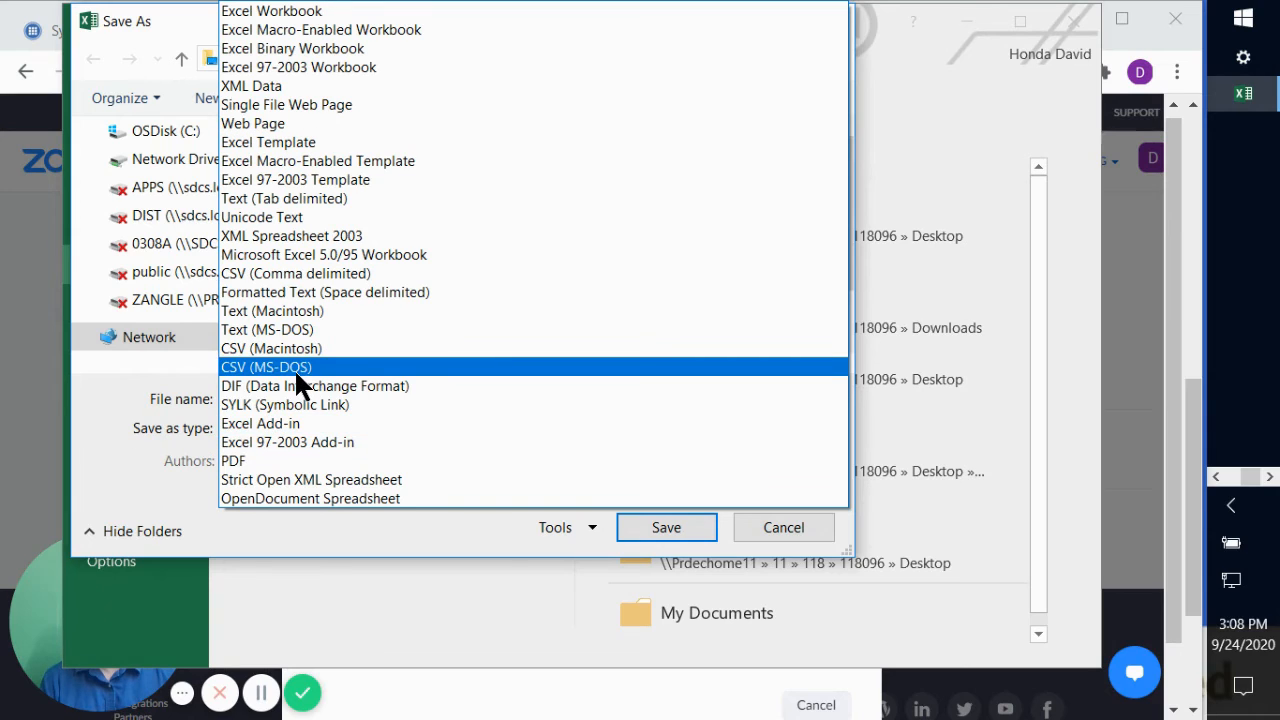
click(279, 272)
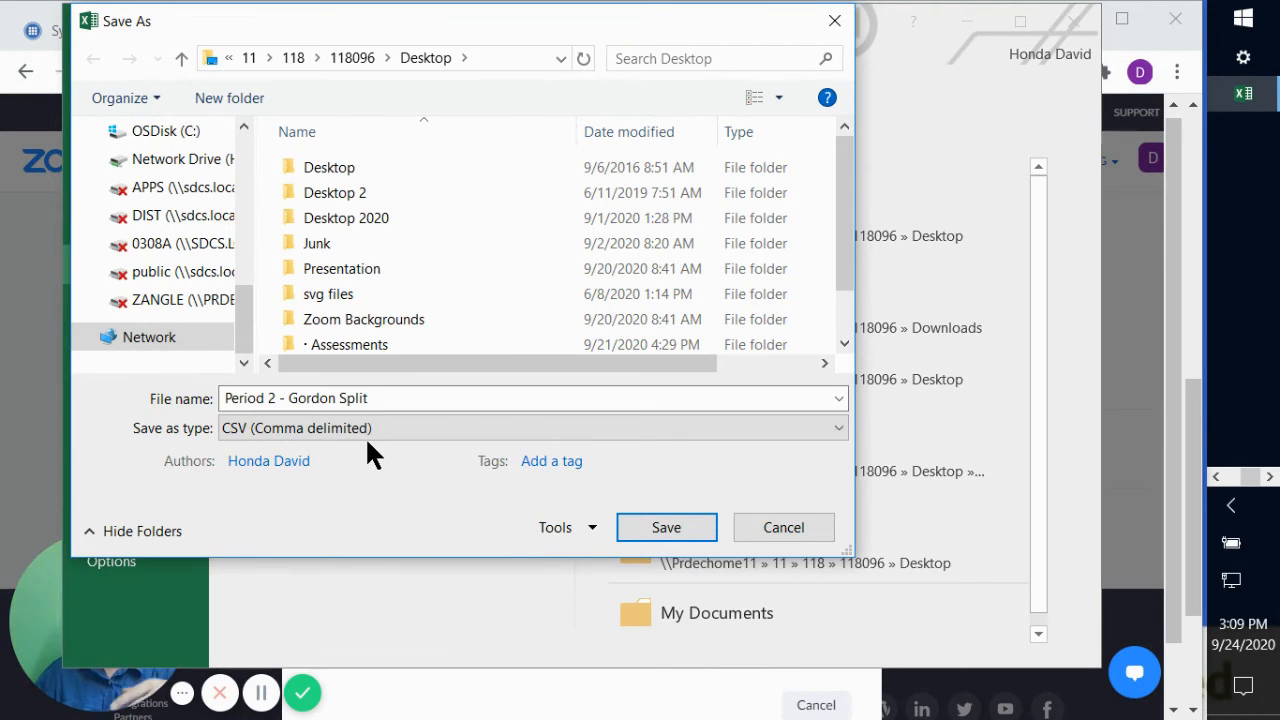
click(778, 526)
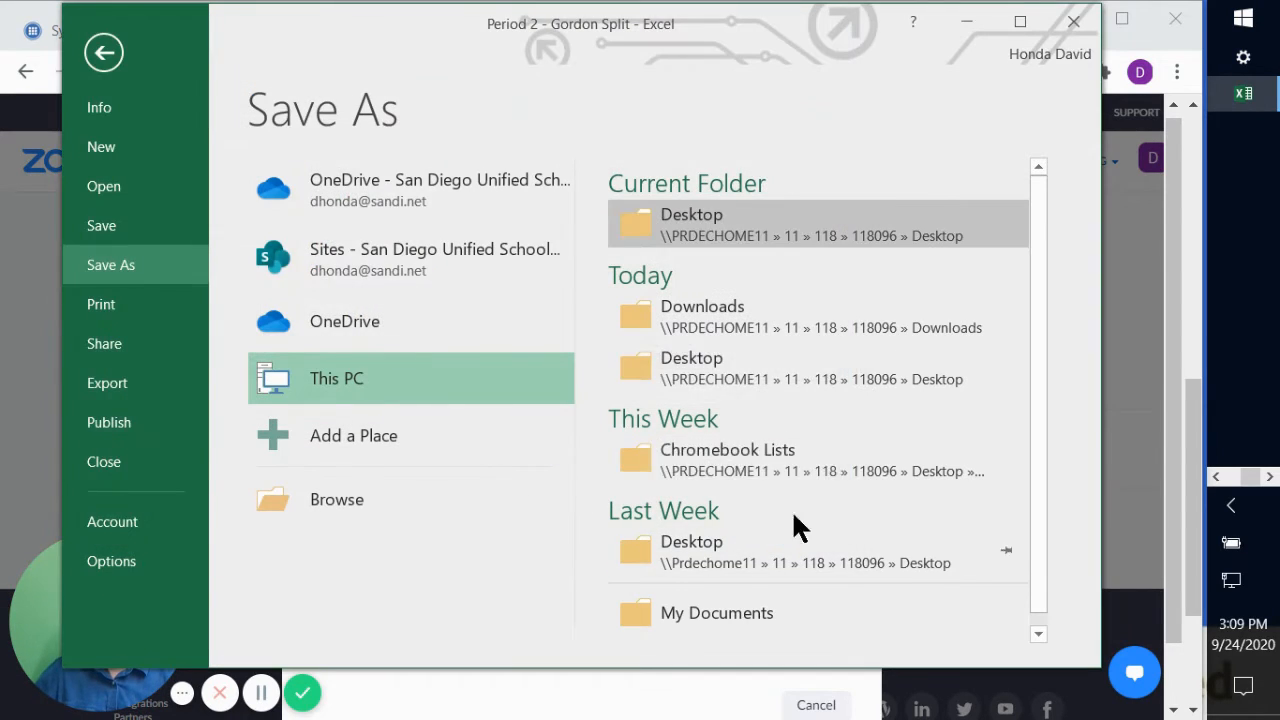
Step: Close the Period 2 list without saving changes and cancel the pending CSV import in Zoom
click(1073, 21)
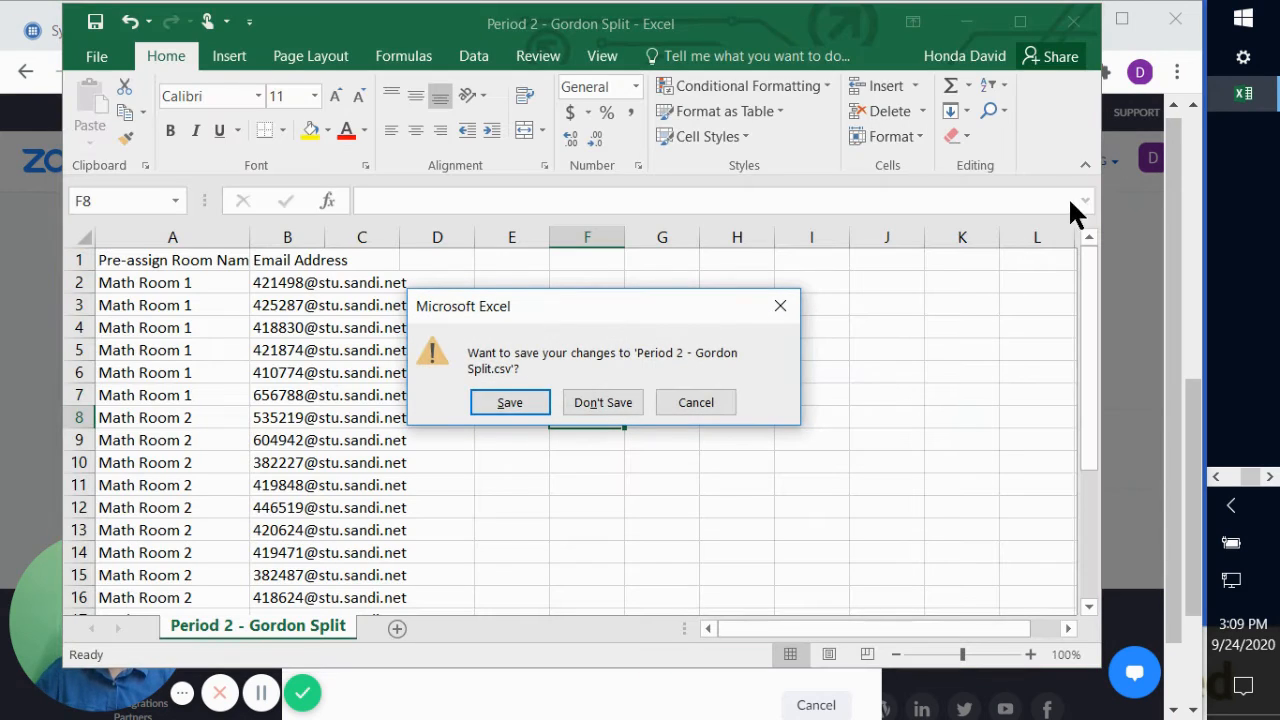
click(700, 402)
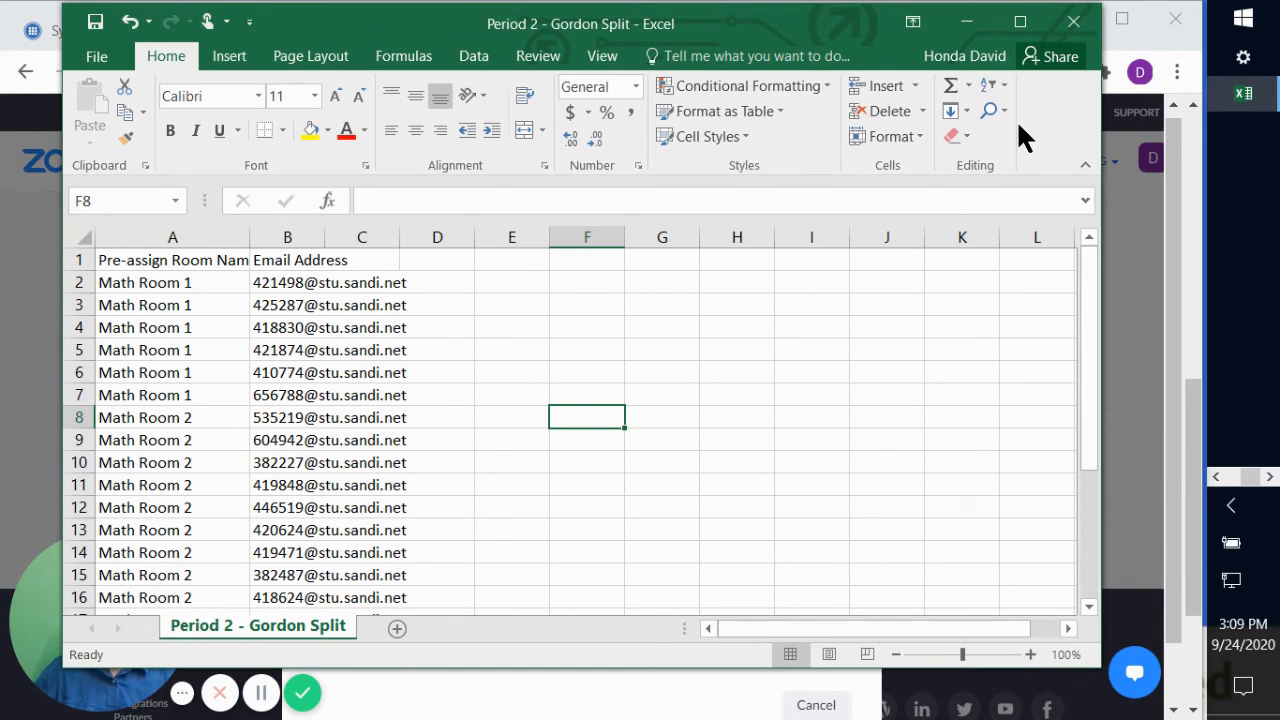
click(1073, 21)
click(605, 403)
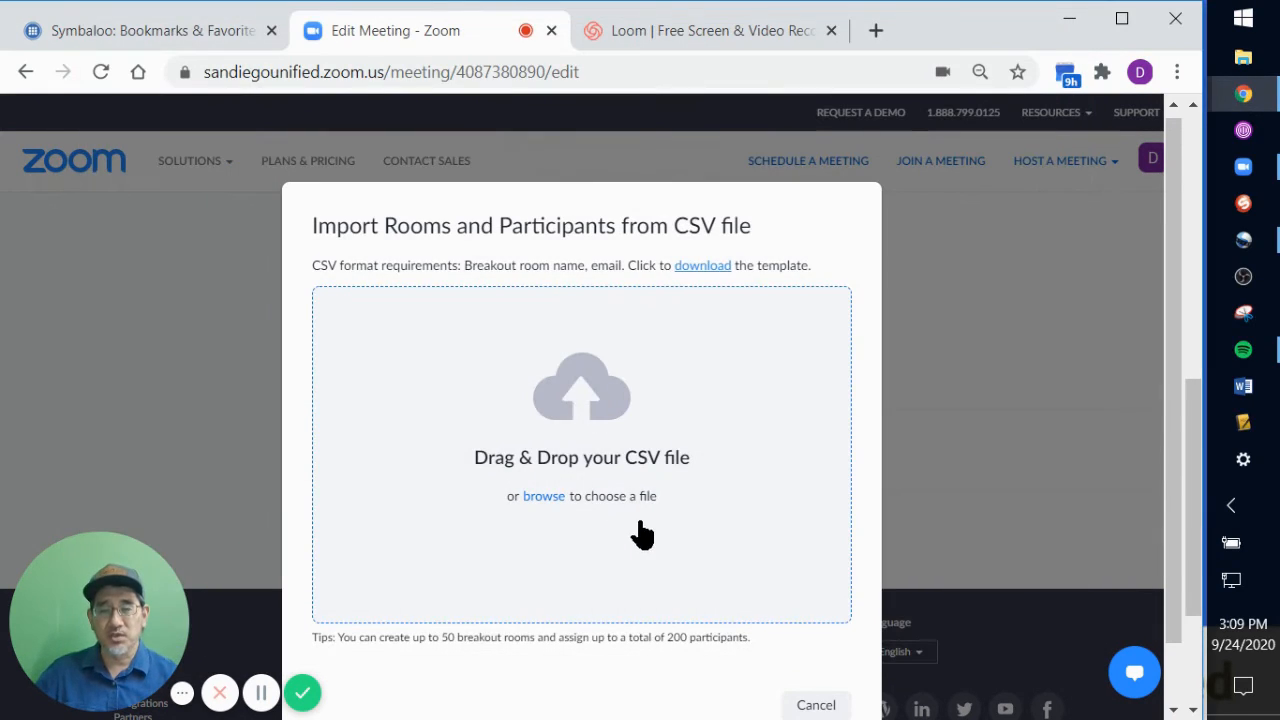
click(826, 706)
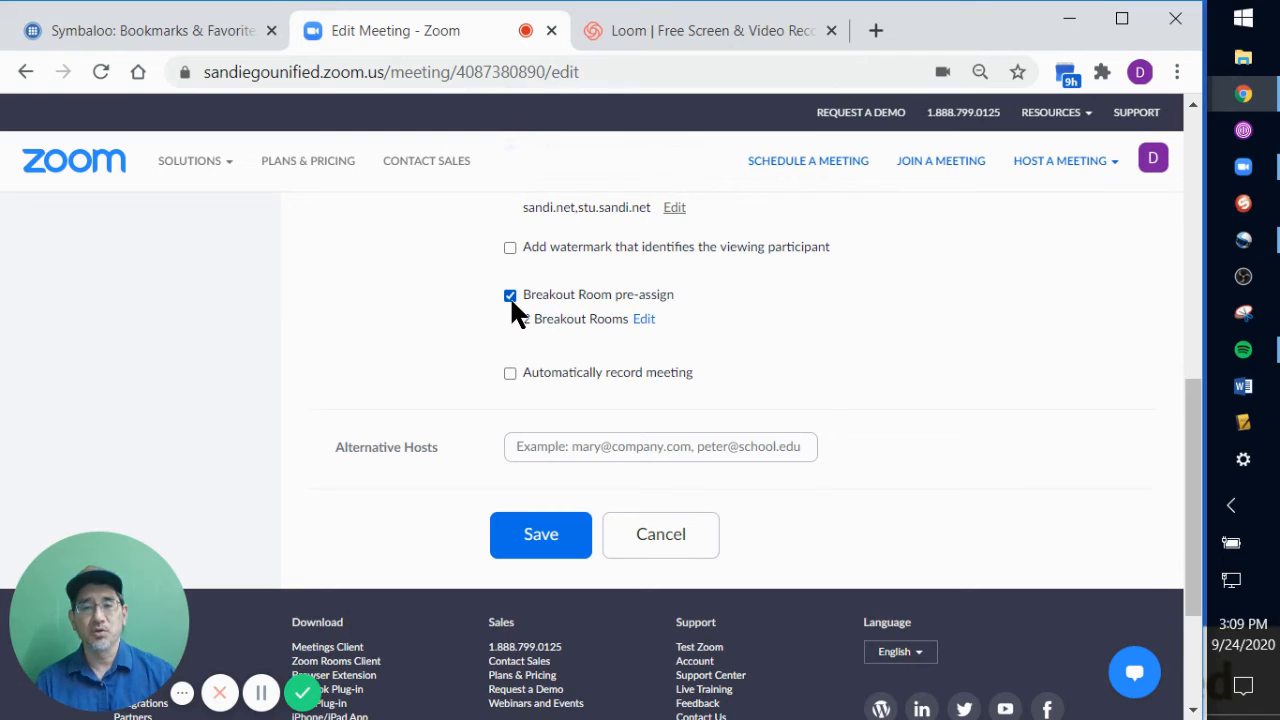
Step: Import the rooms and participants into the breakout room assignment from the Period 2 split CSV file on the Desktop
click(644, 320)
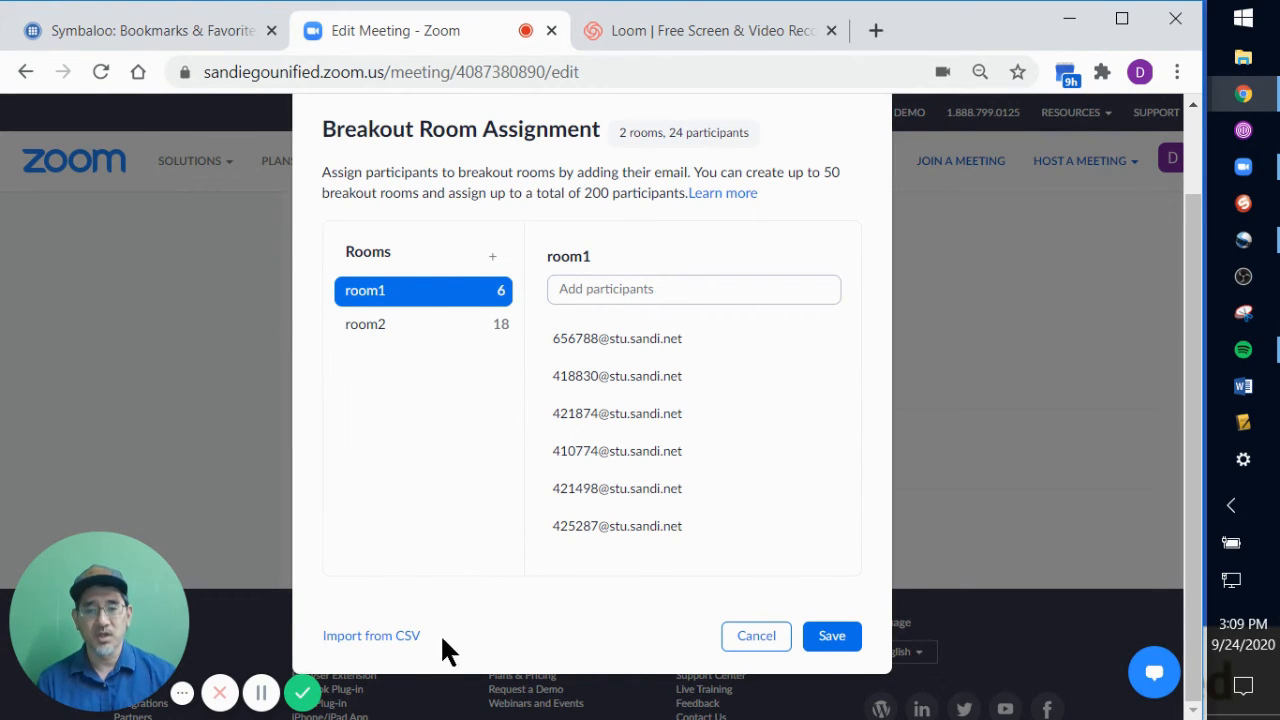
click(384, 637)
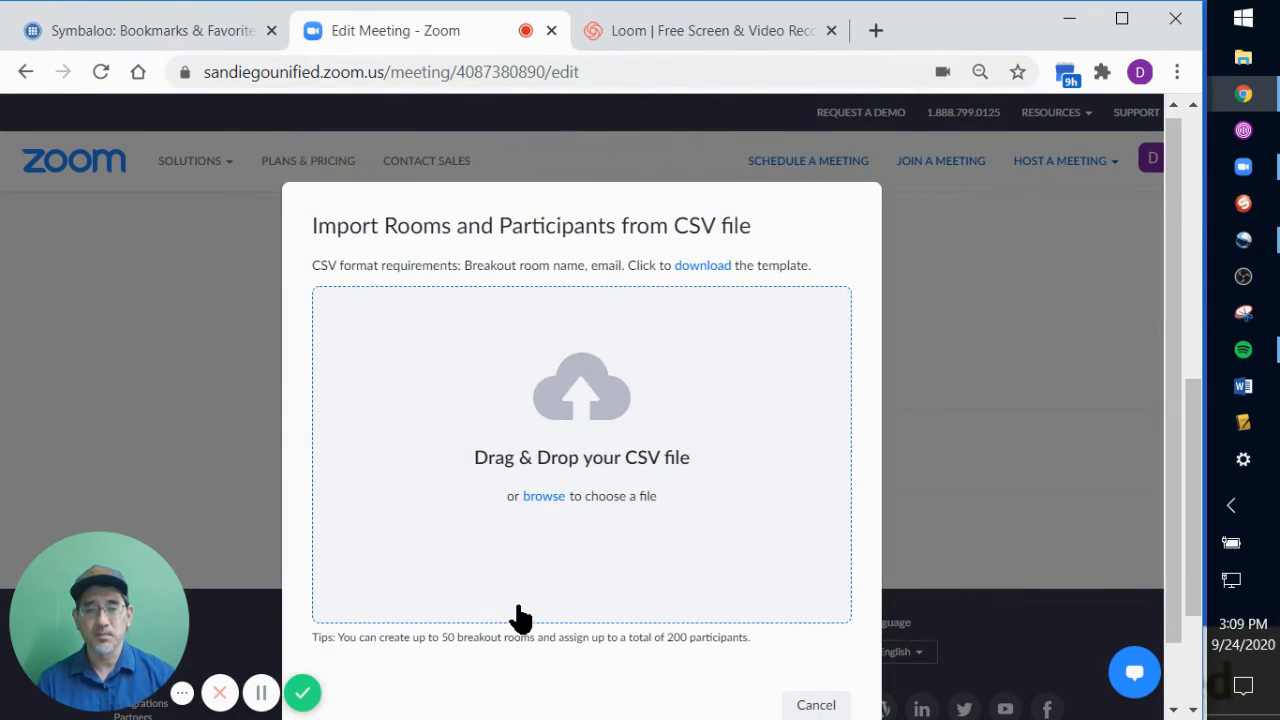
click(543, 497)
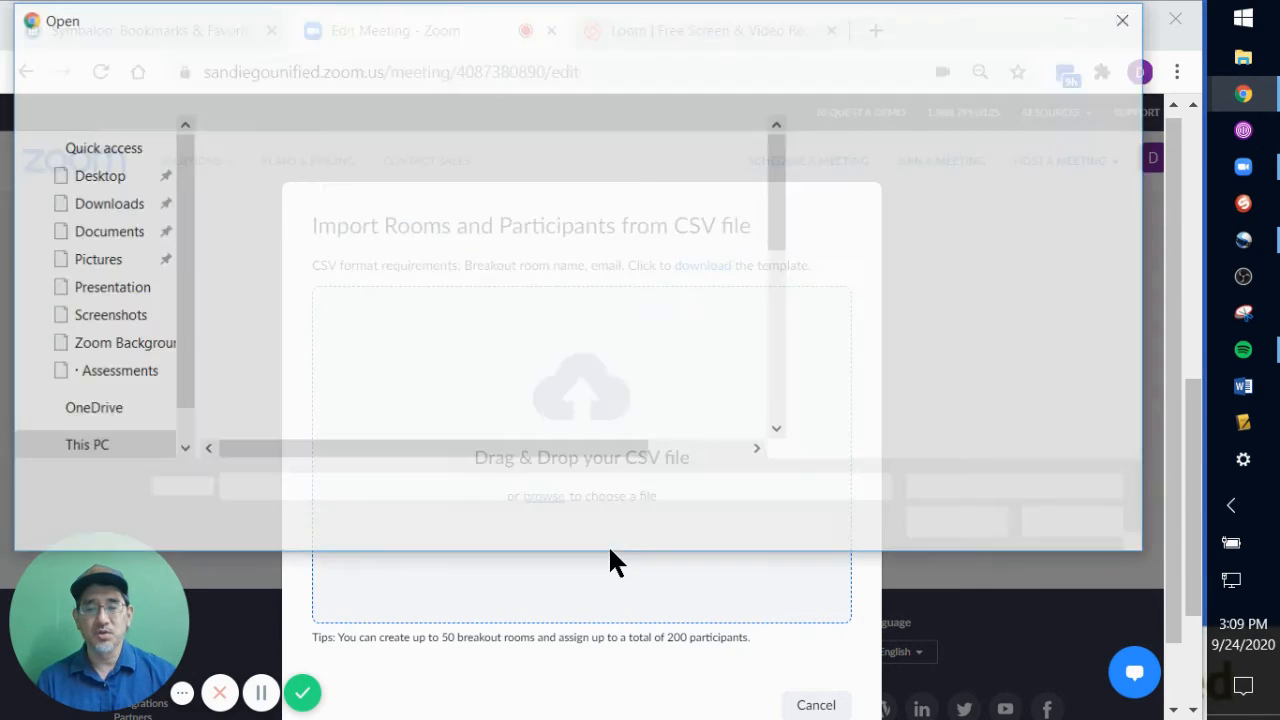
scroll(389, 310, down, 1)
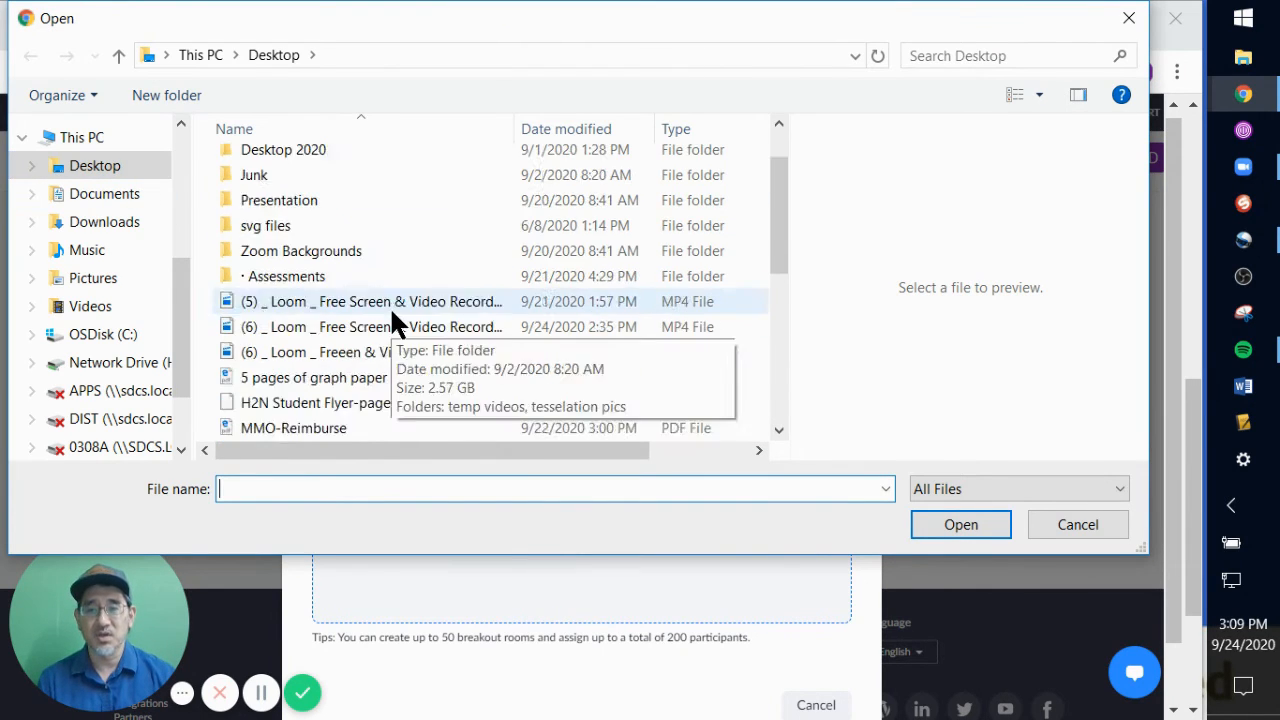
scroll(389, 306, down, 3)
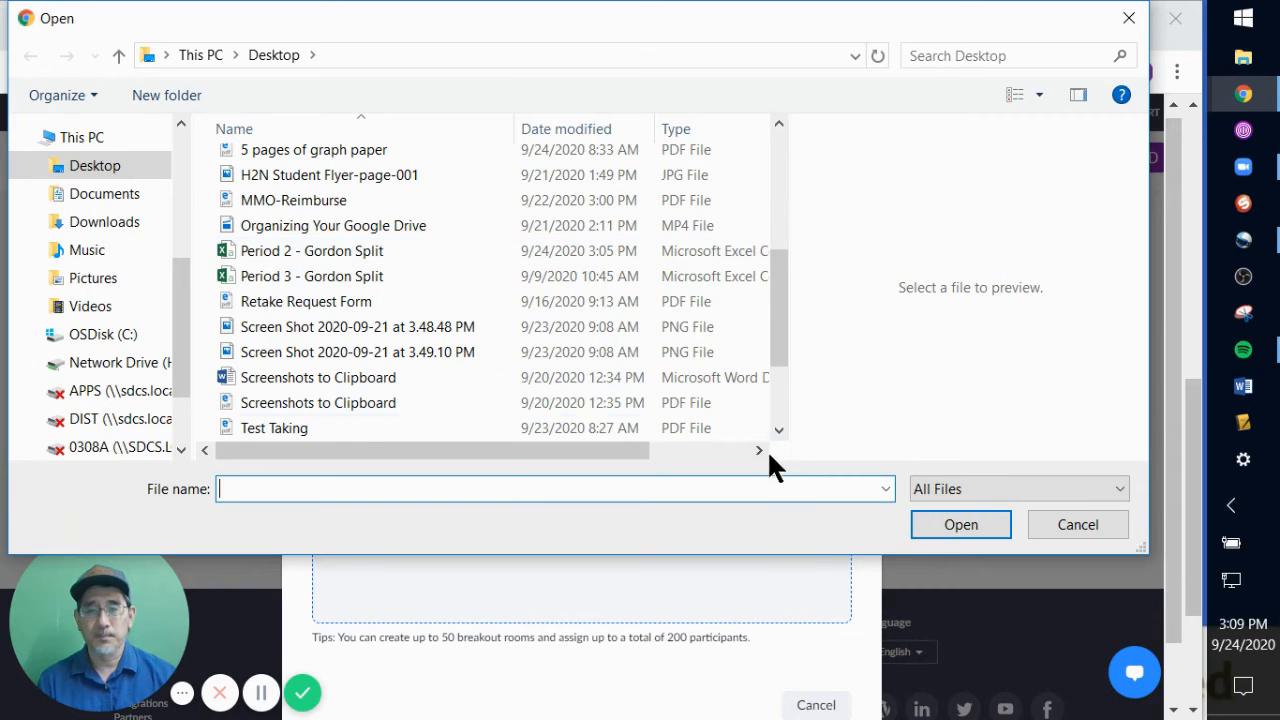
double_click(362, 252)
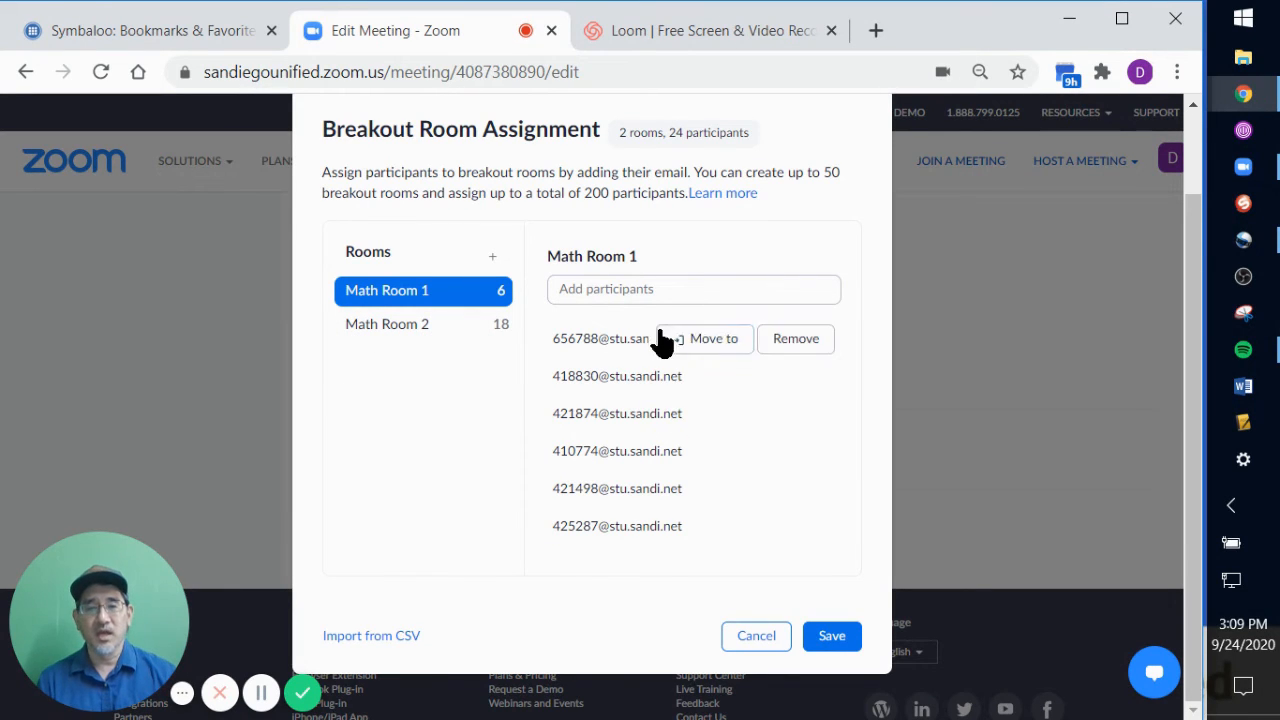
Step: Review the participants assigned to Math Room 2 and check which room the first participant can be moved to, without moving anyone
click(470, 326)
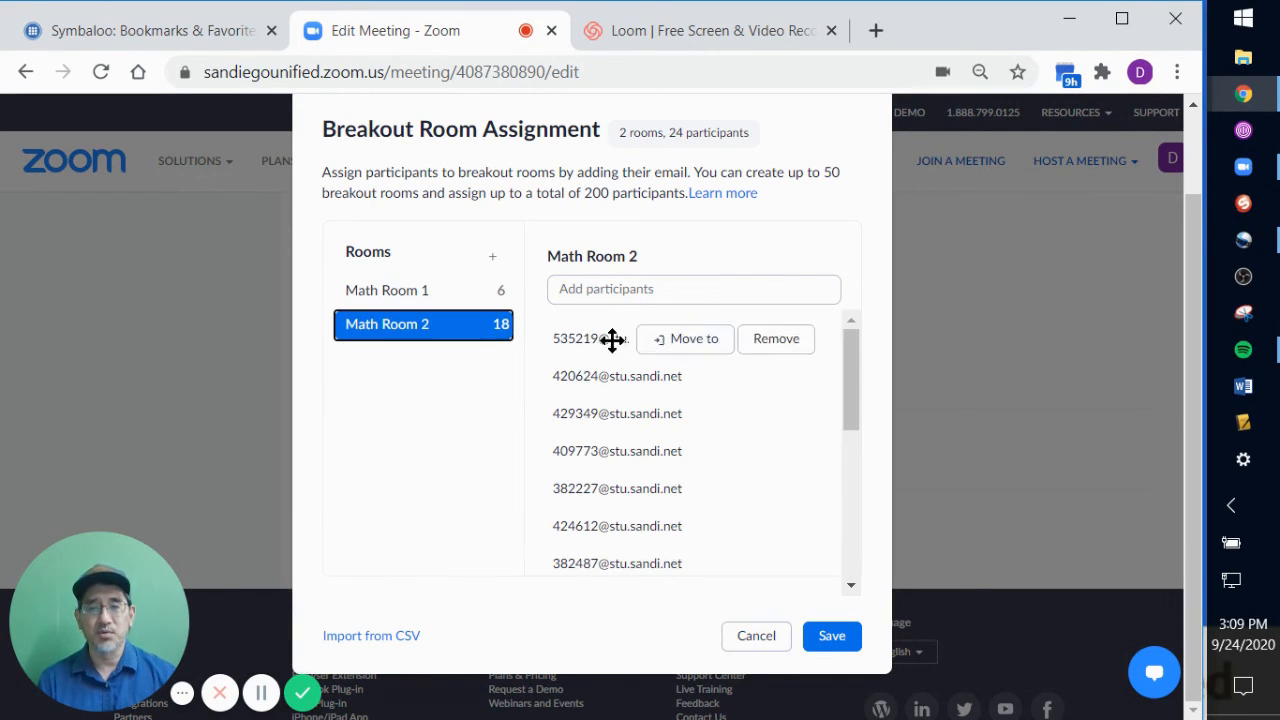
scroll(680, 406, down, 5)
scroll(748, 551, up, 3)
scroll(745, 541, up, 1)
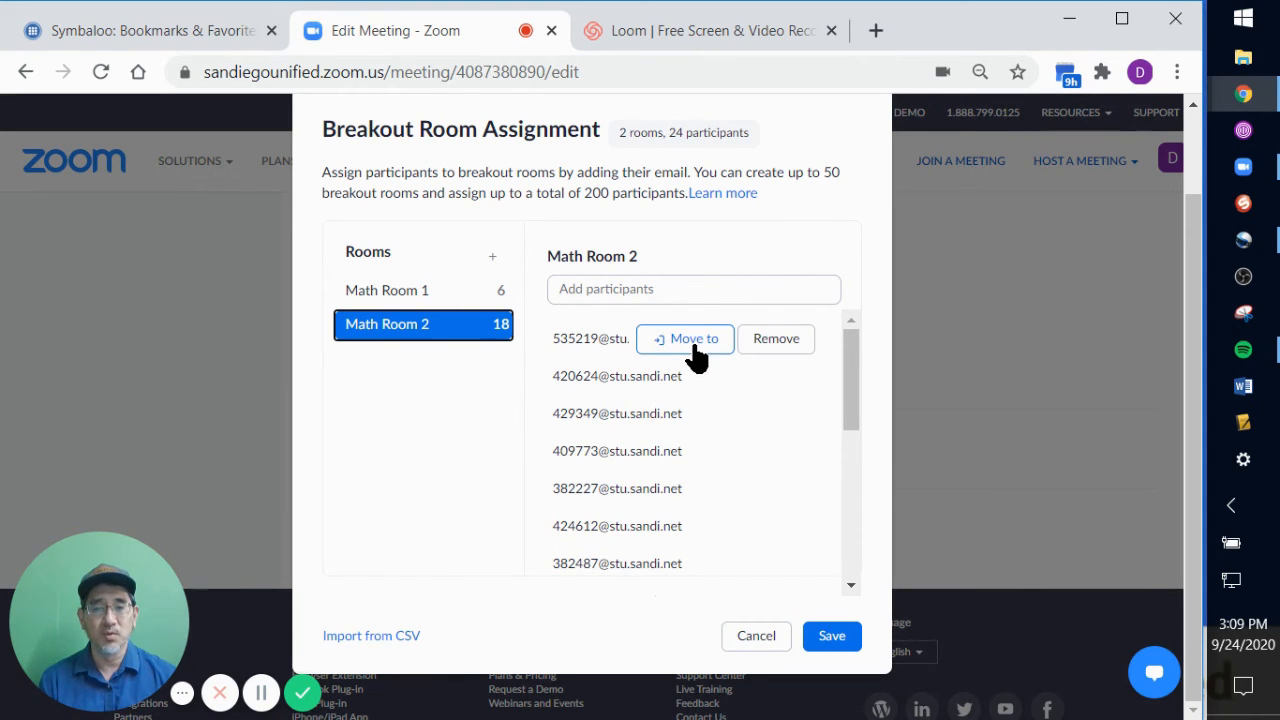
click(695, 352)
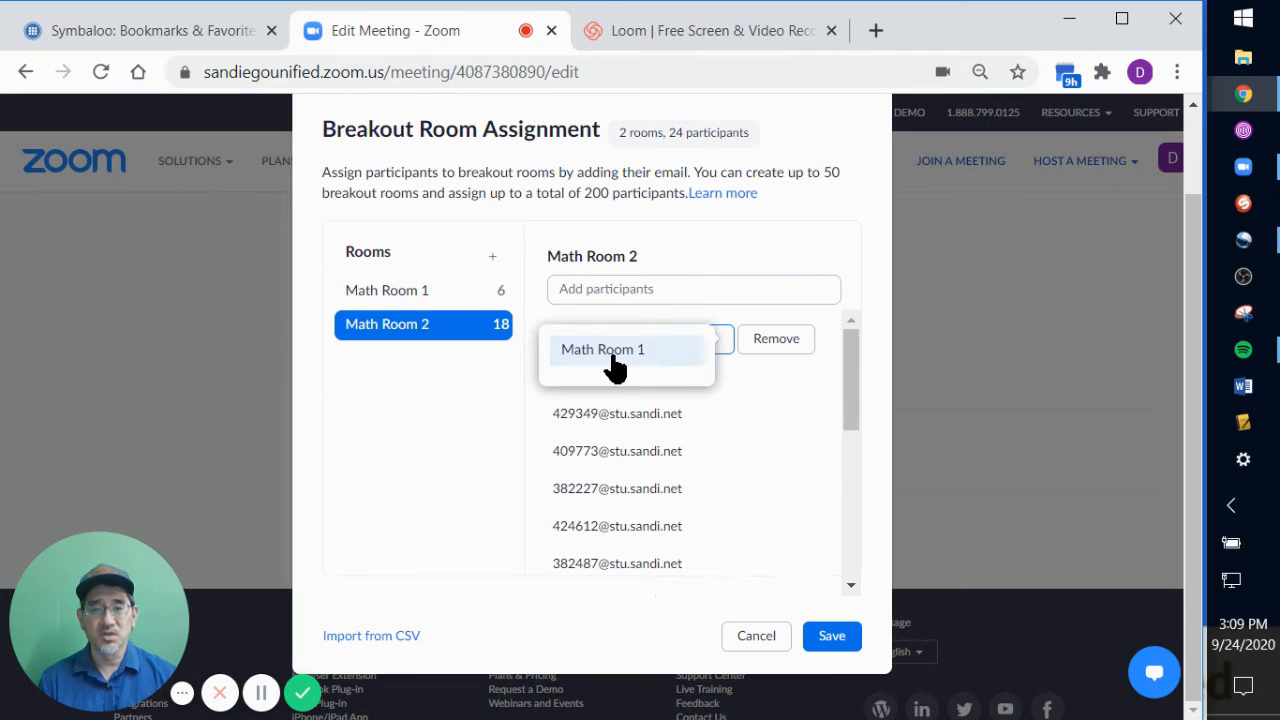
click(736, 415)
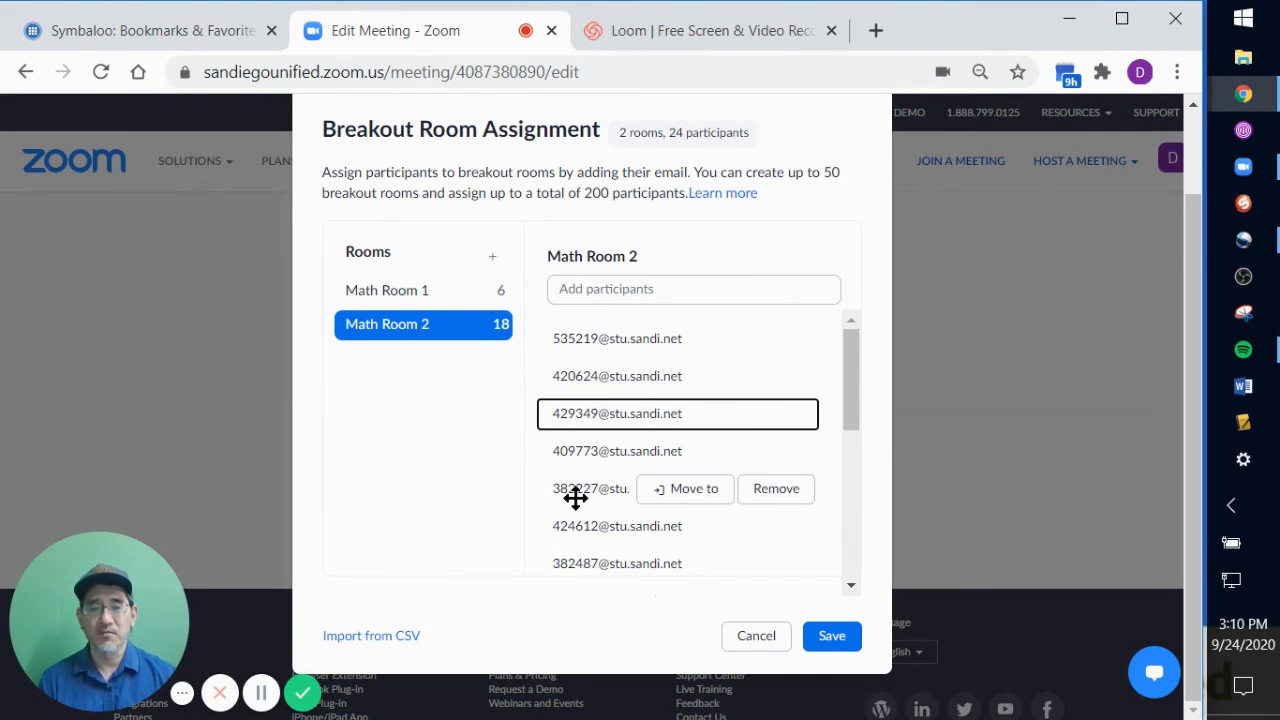
Step: Save the breakout room assignment, reopen it to check the Math Room 1 participants, and save it again
click(828, 628)
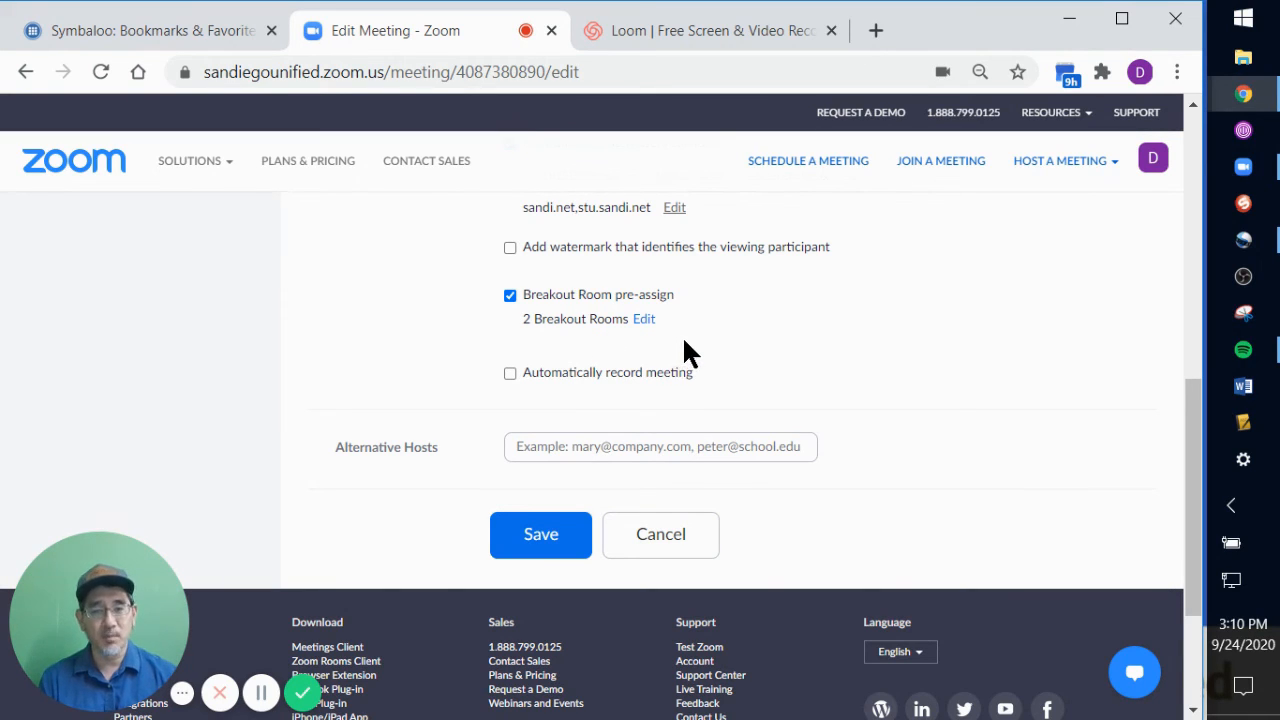
click(641, 322)
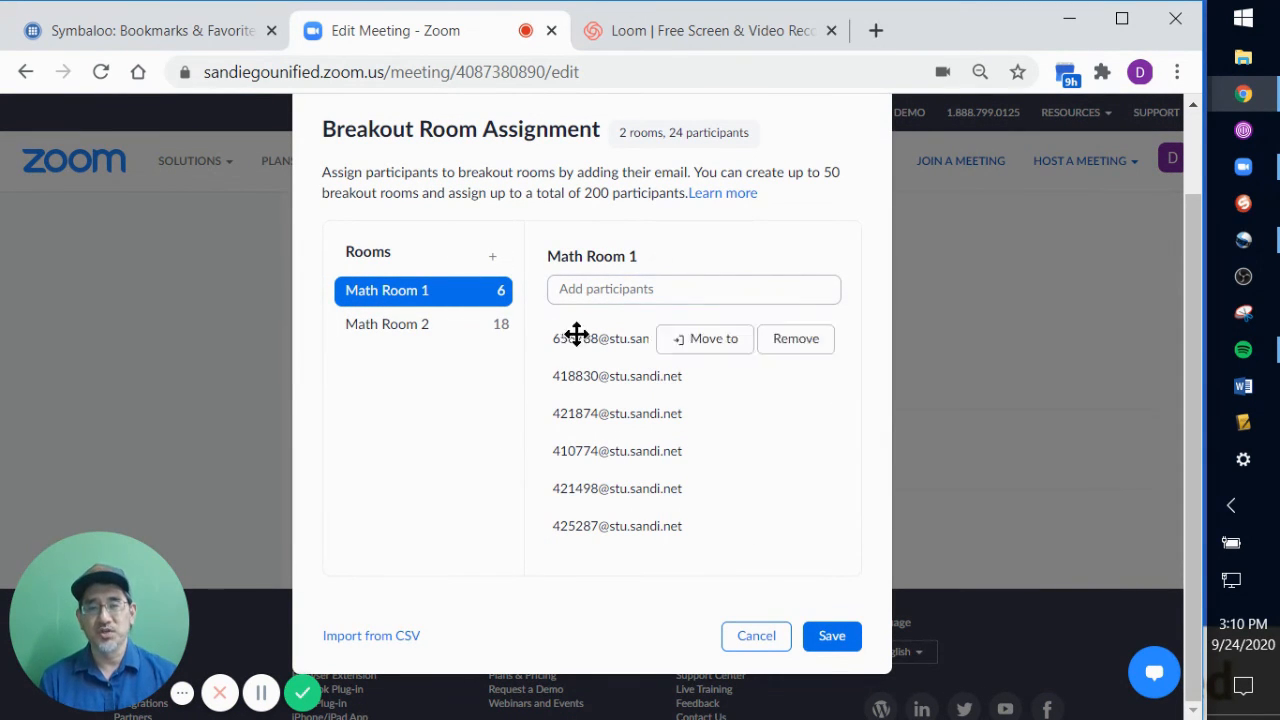
click(838, 638)
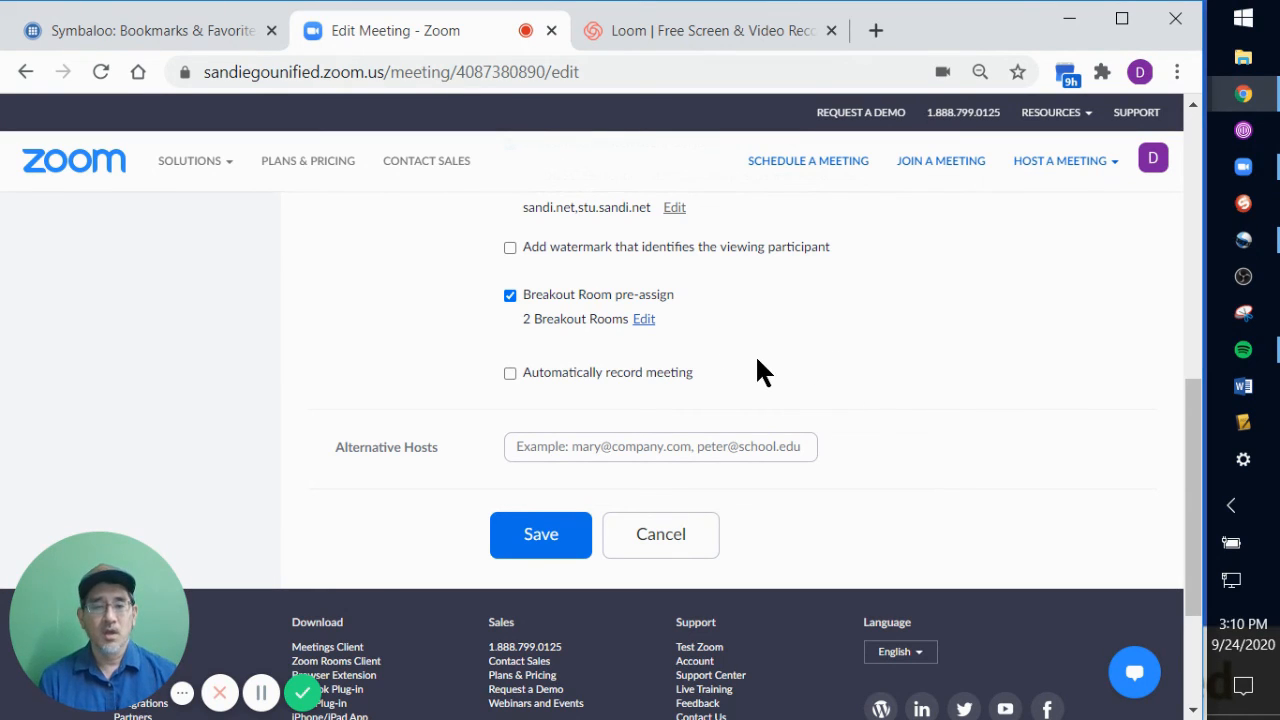
Step: Reopen and save the breakout room assignment once more, and save the Personal Room's meeting settings
scroll(585, 563, up, 2)
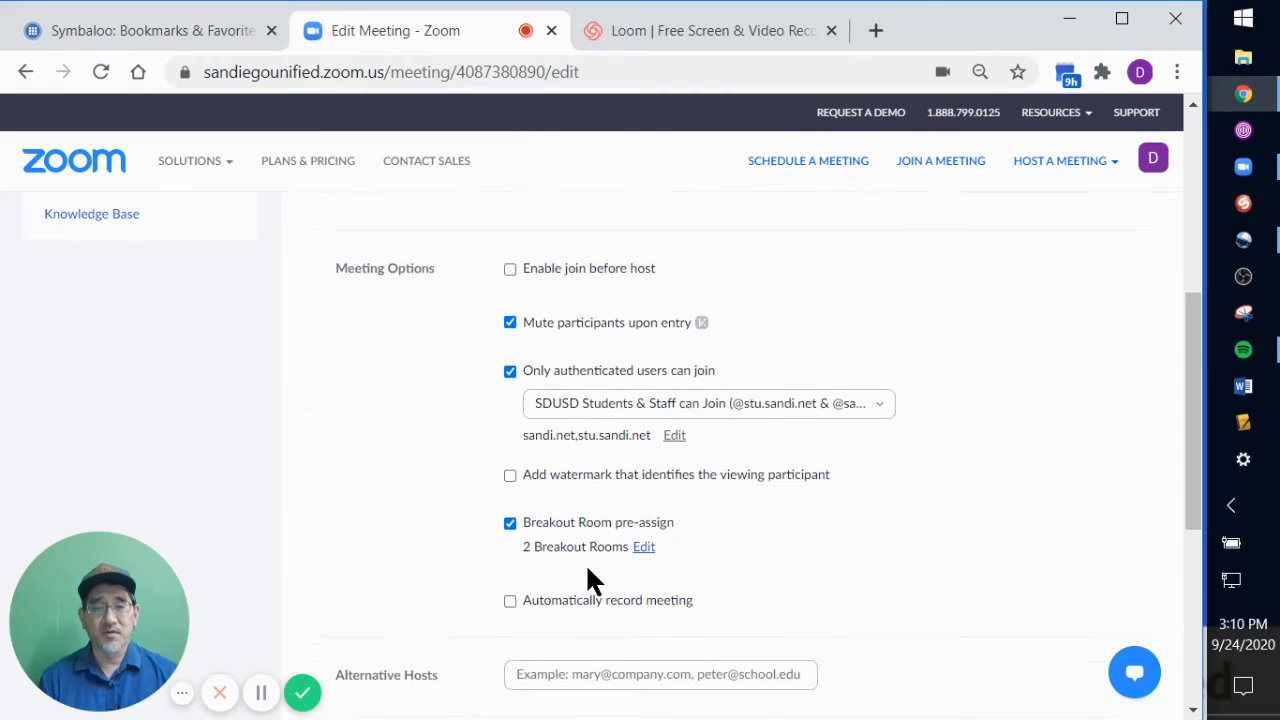
click(640, 555)
click(813, 640)
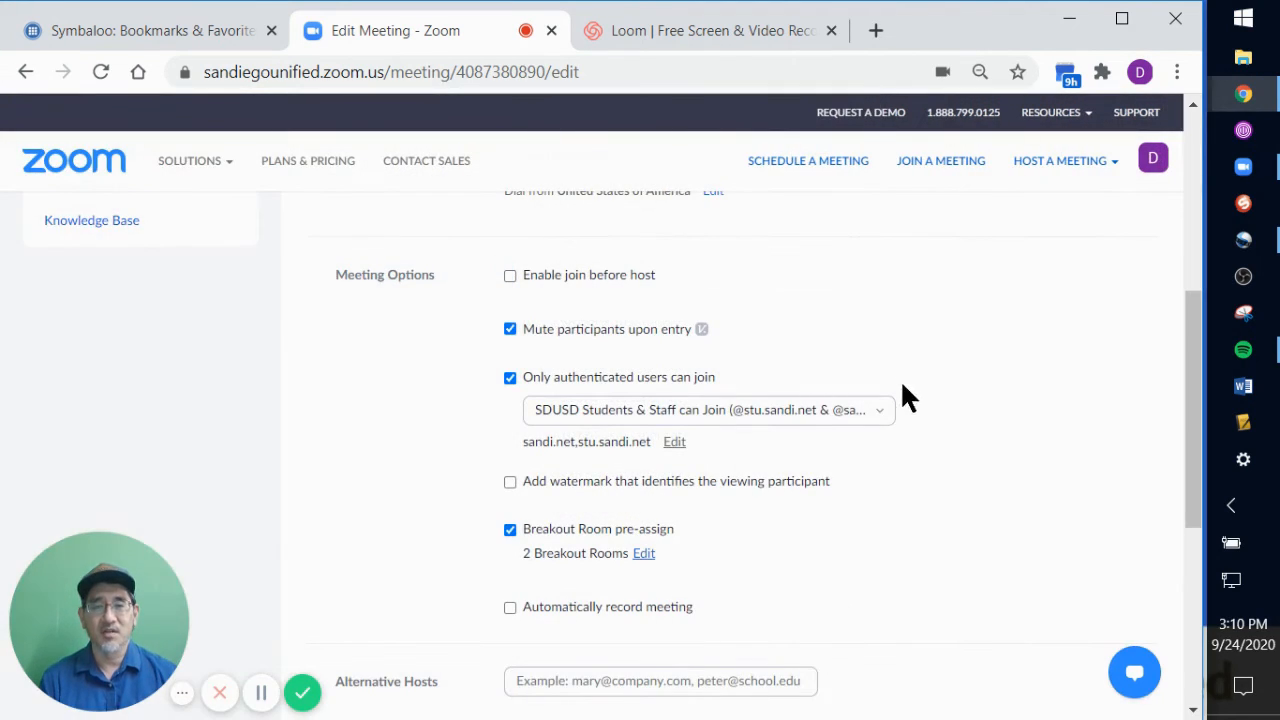
scroll(860, 461, down, 2)
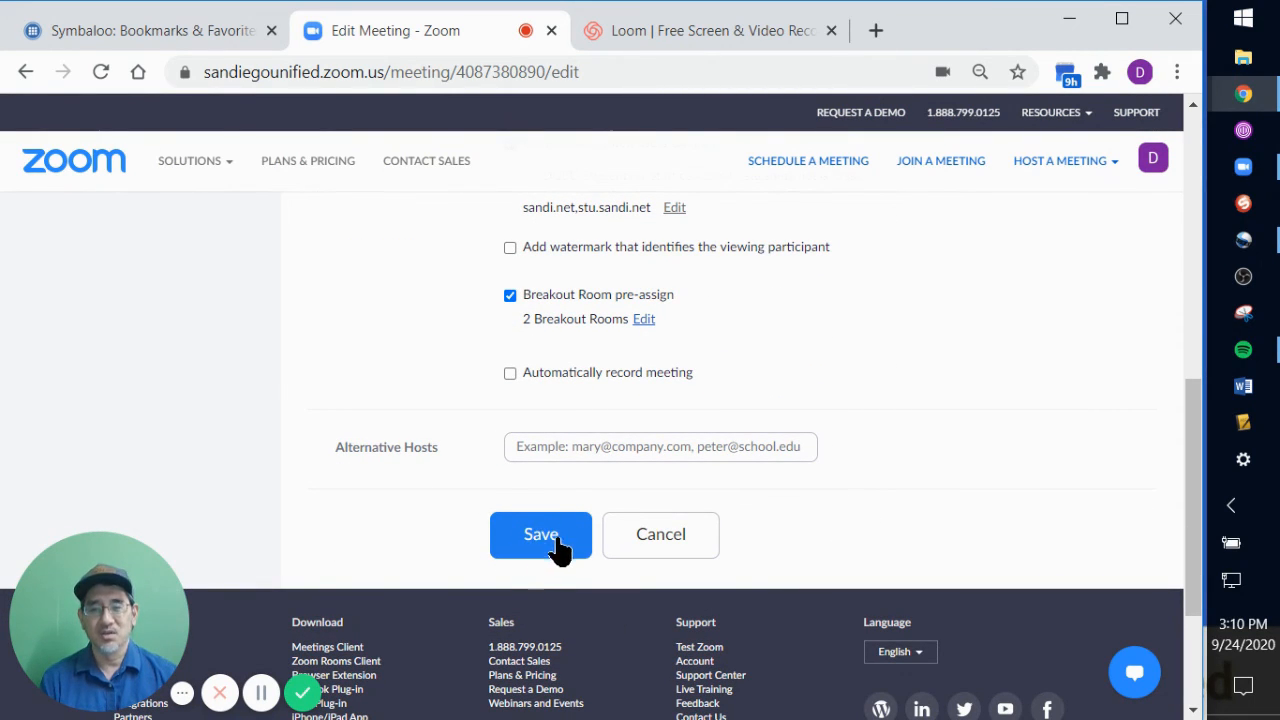
click(563, 554)
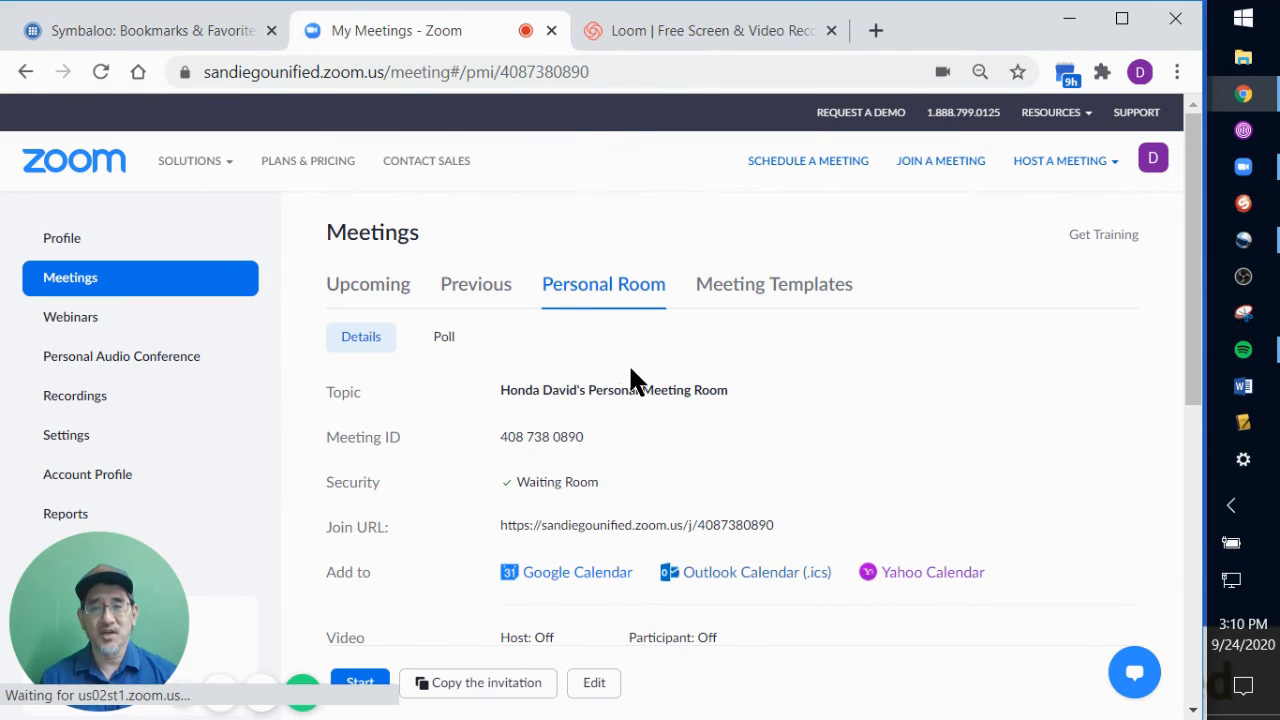
Step: Start the Personal Room meeting without joining audio and open its breakout rooms list
click(372, 688)
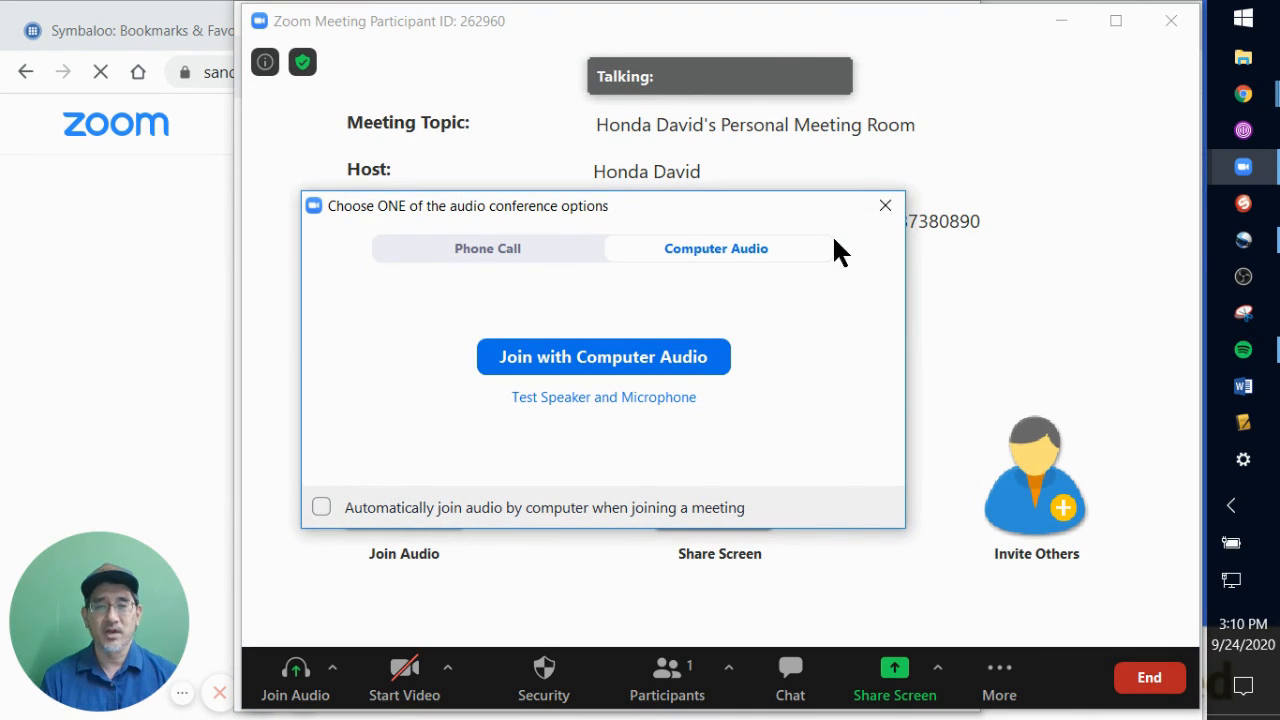
click(885, 206)
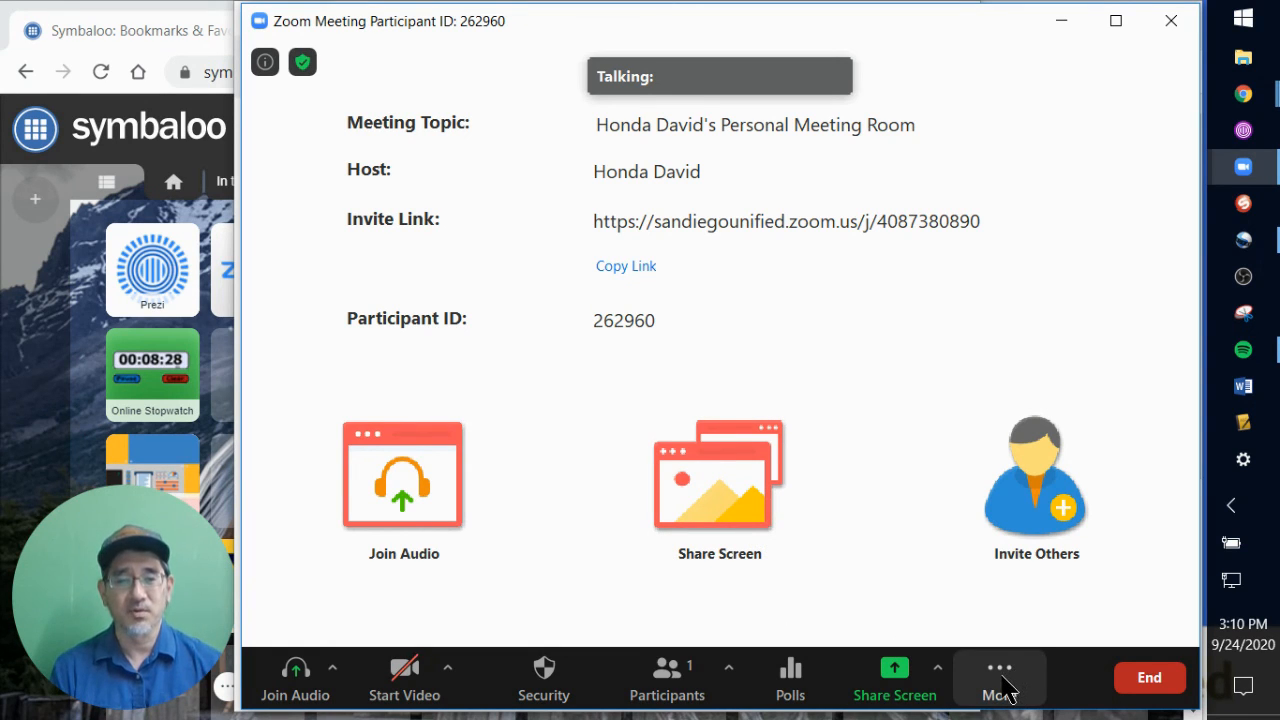
click(1000, 686)
click(1032, 618)
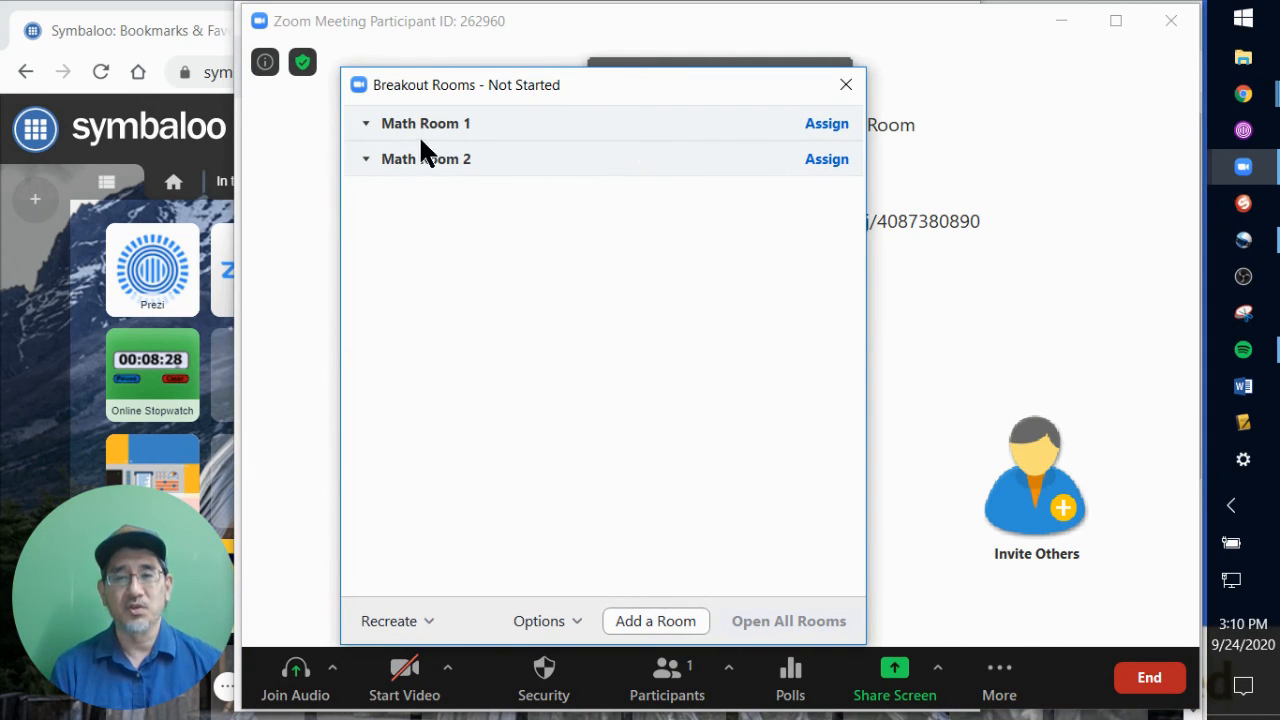
mouse_move(440, 136)
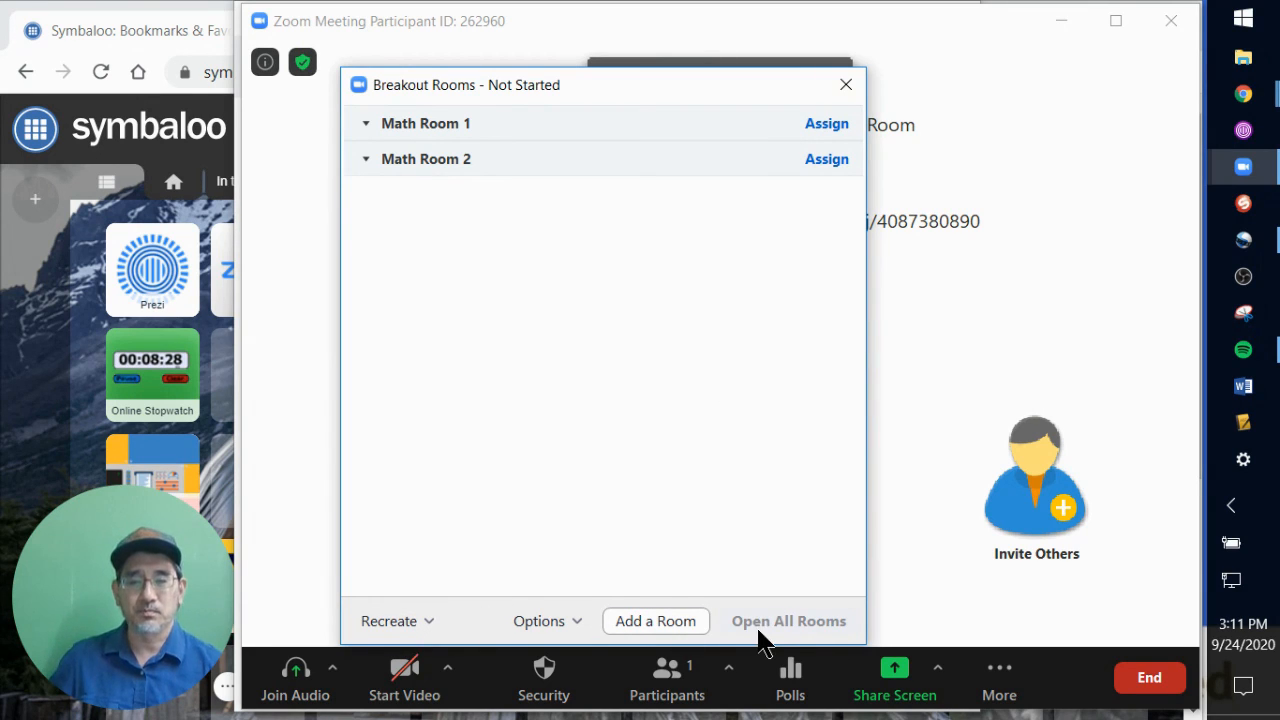
Step: Examine the options for recreating all breakout rooms and recovering the pre-assigned rooms, leaving Math Room 1 and Math Room 2 in place
click(418, 628)
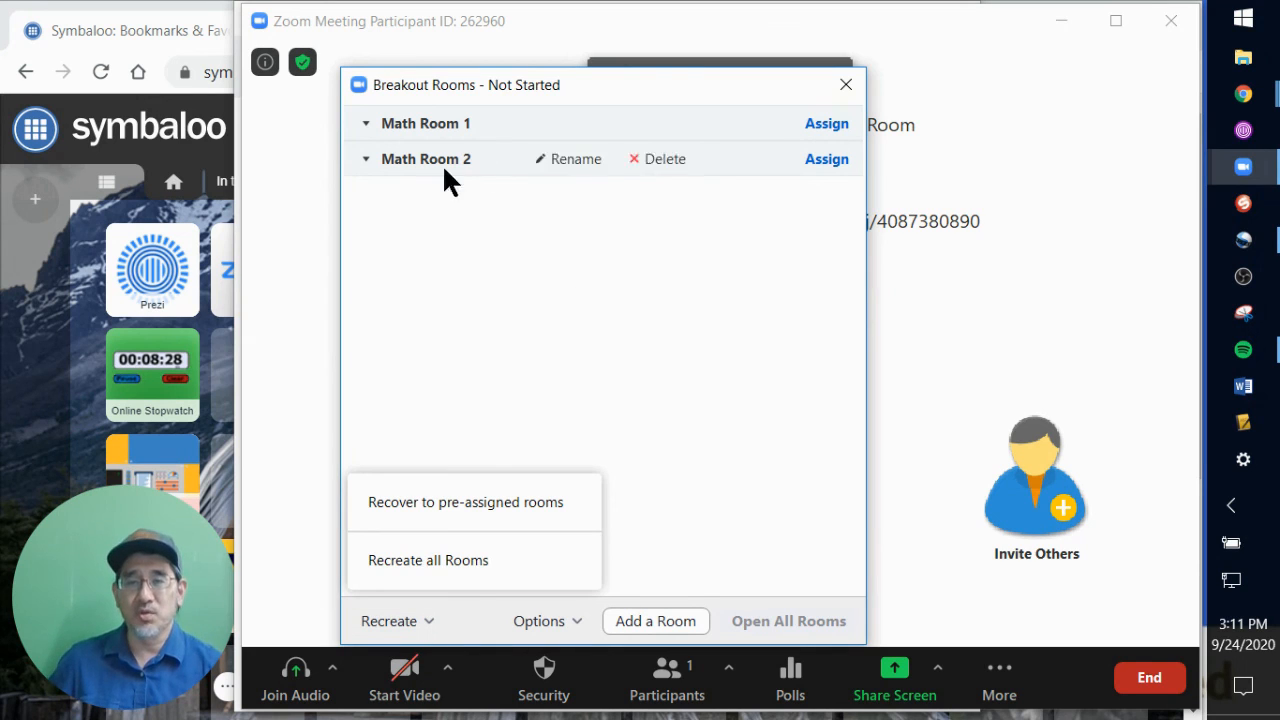
click(433, 566)
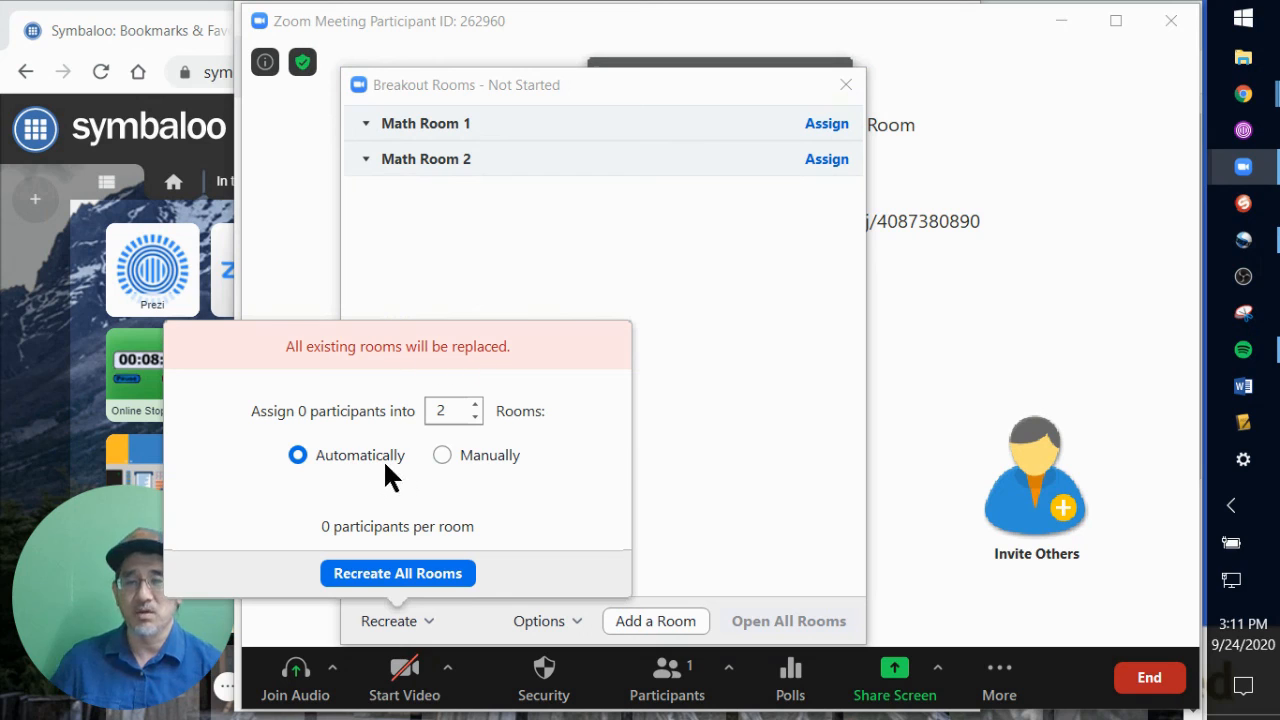
click(708, 478)
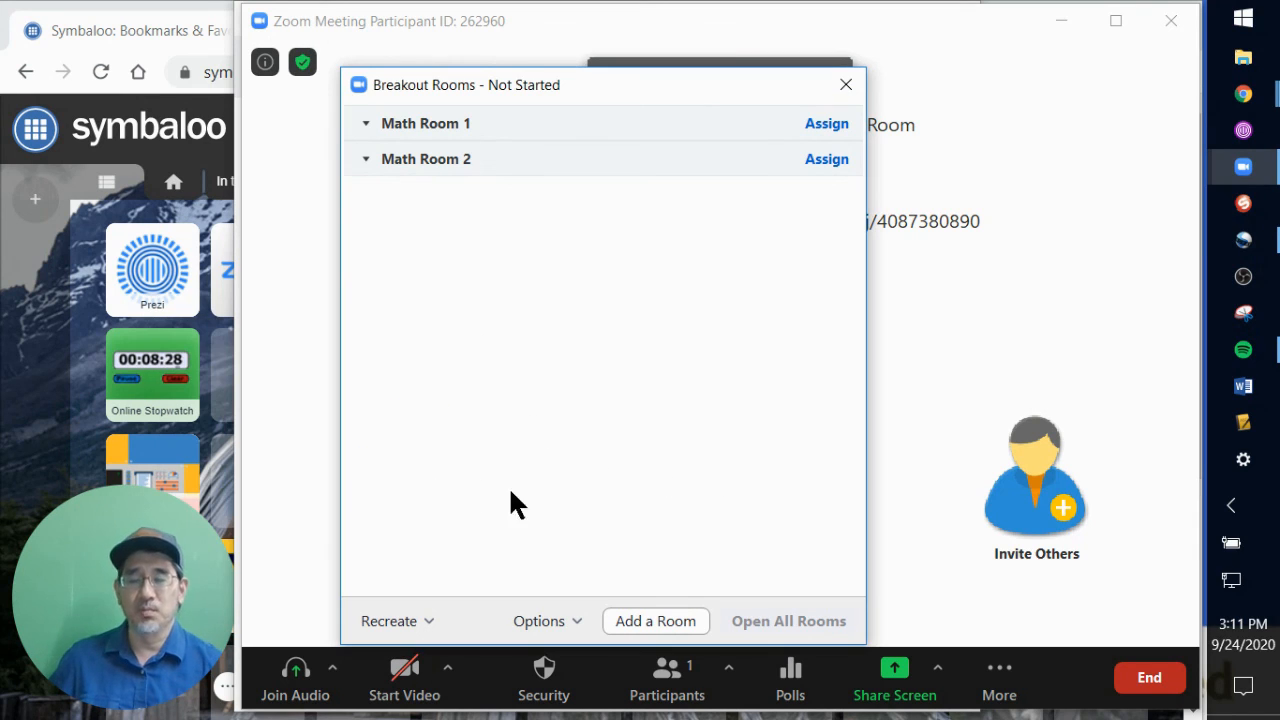
click(420, 625)
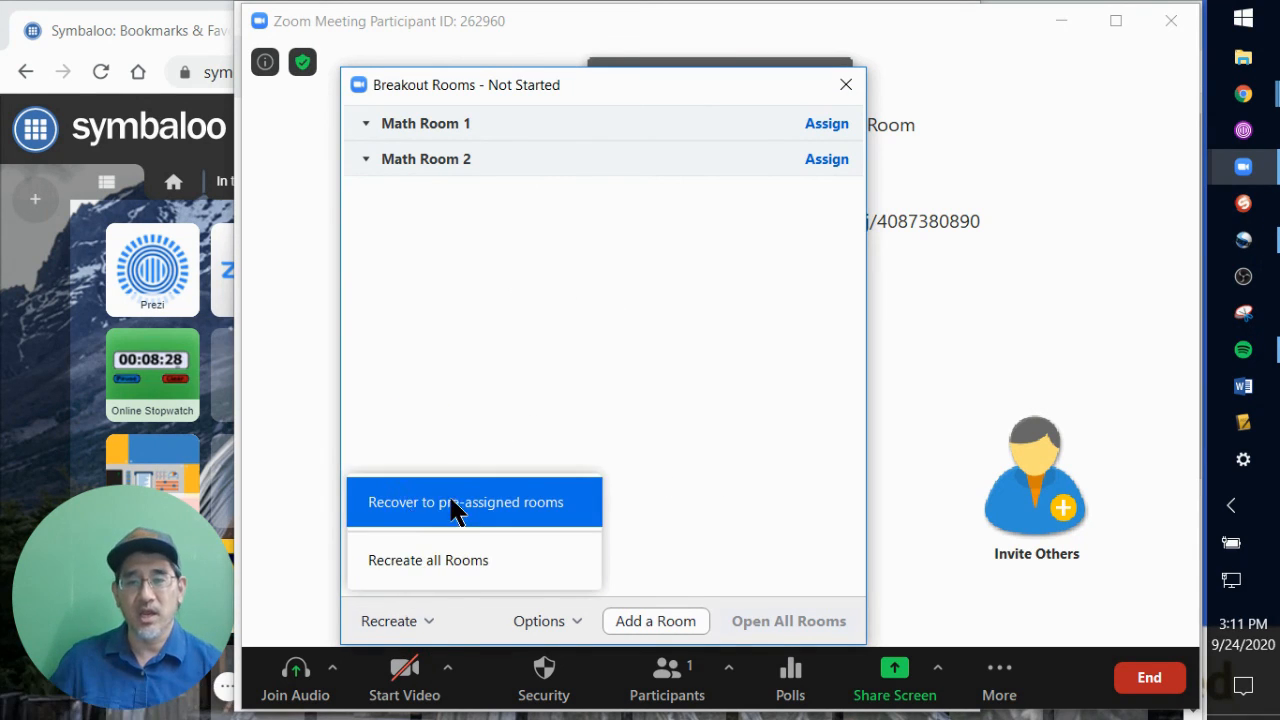